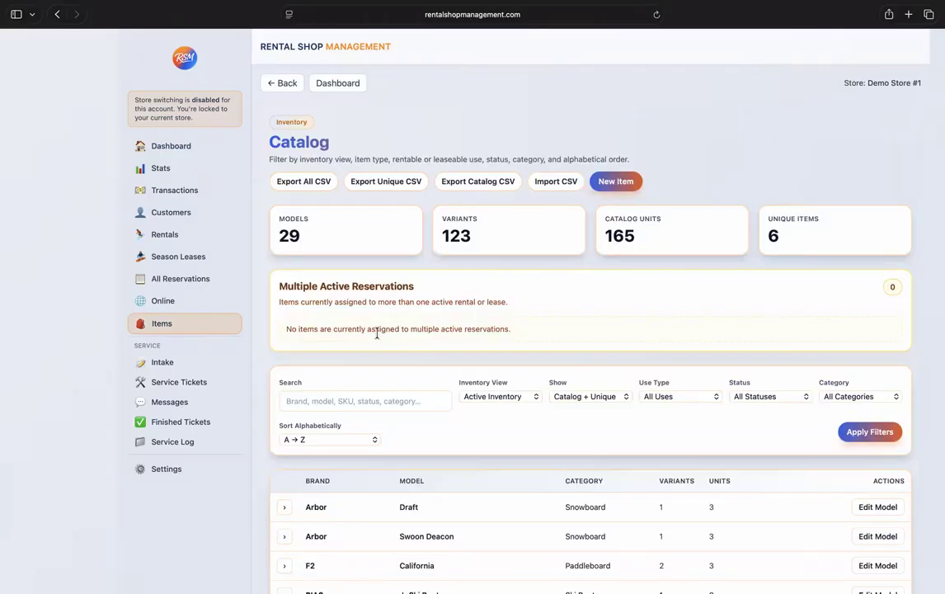
- Look through the item catalog and inspect the variant and units of the Arbor Draft snowboard model
scroll(491, 298, "down", 1)
scroll(490, 299, "up", 1)
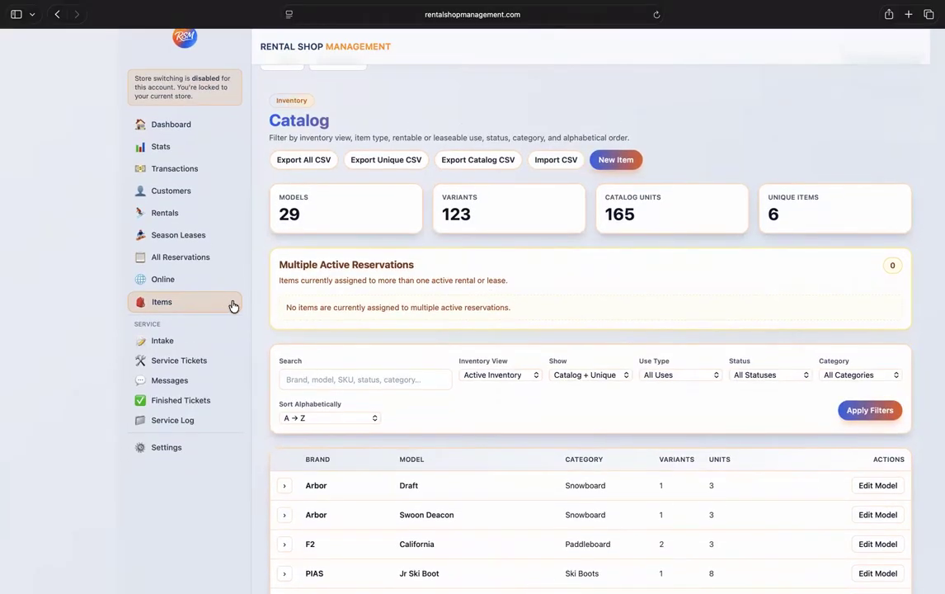
scroll(374, 234, "down", 1)
scroll(374, 233, "up", 1)
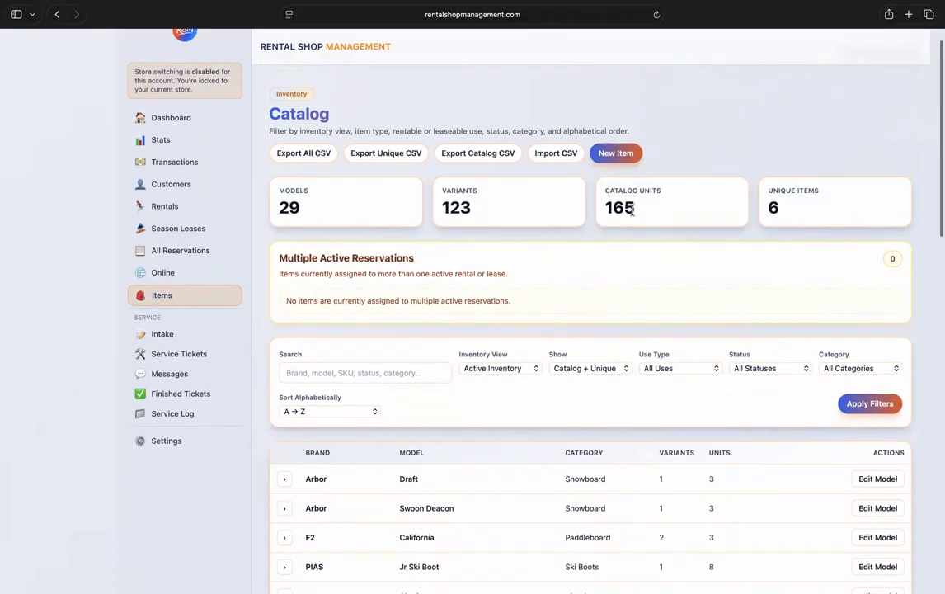
scroll(561, 262, "down", 5)
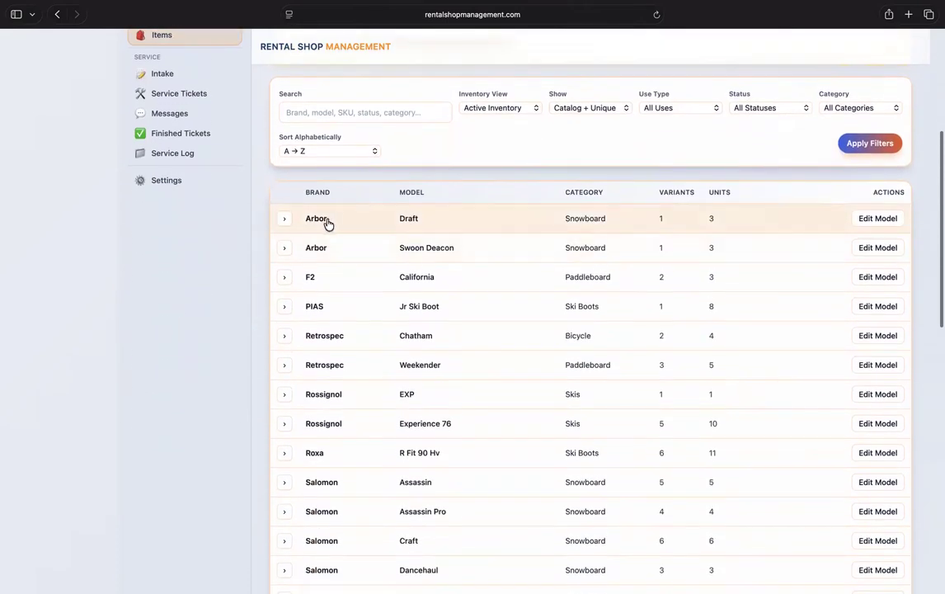
left_click(333, 218)
left_click(364, 261)
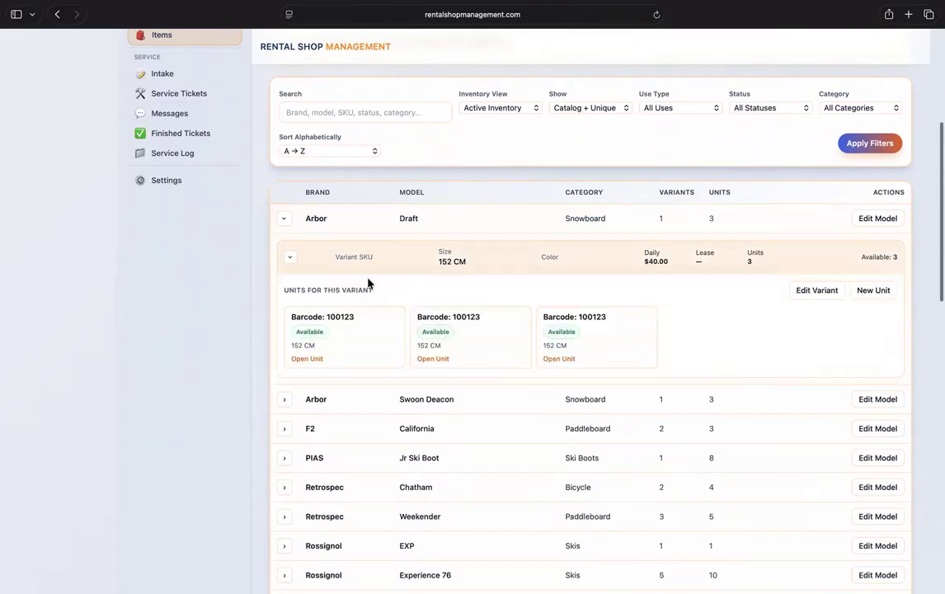
left_click(290, 257)
left_click(284, 223)
scroll(361, 276, "down", 15)
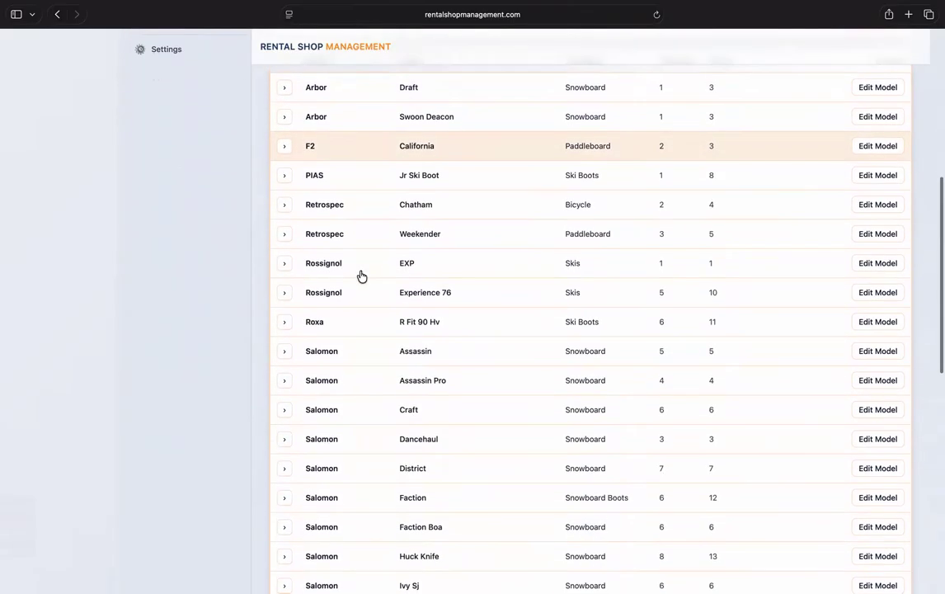
scroll(361, 276, "up", 15)
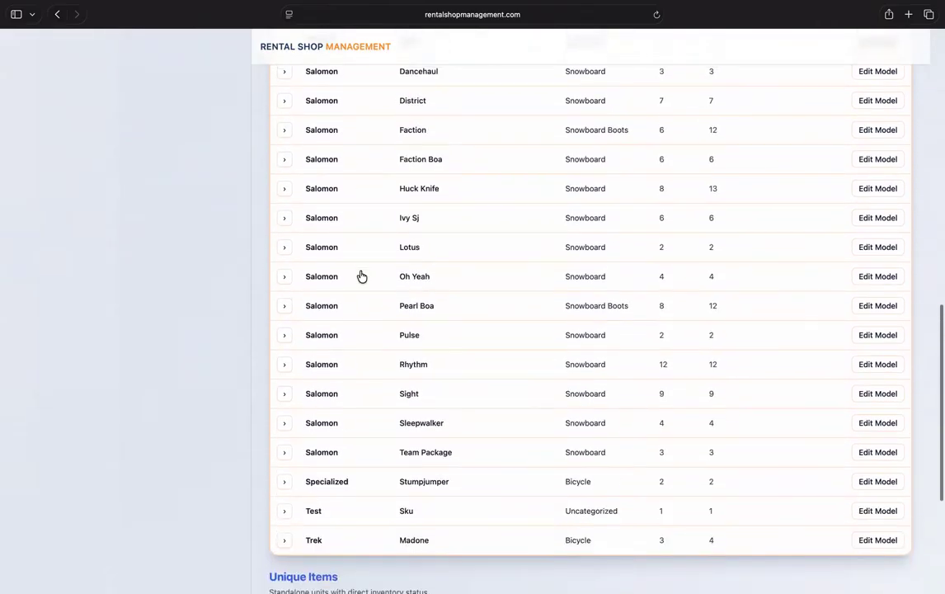
scroll(360, 275, "up", 5)
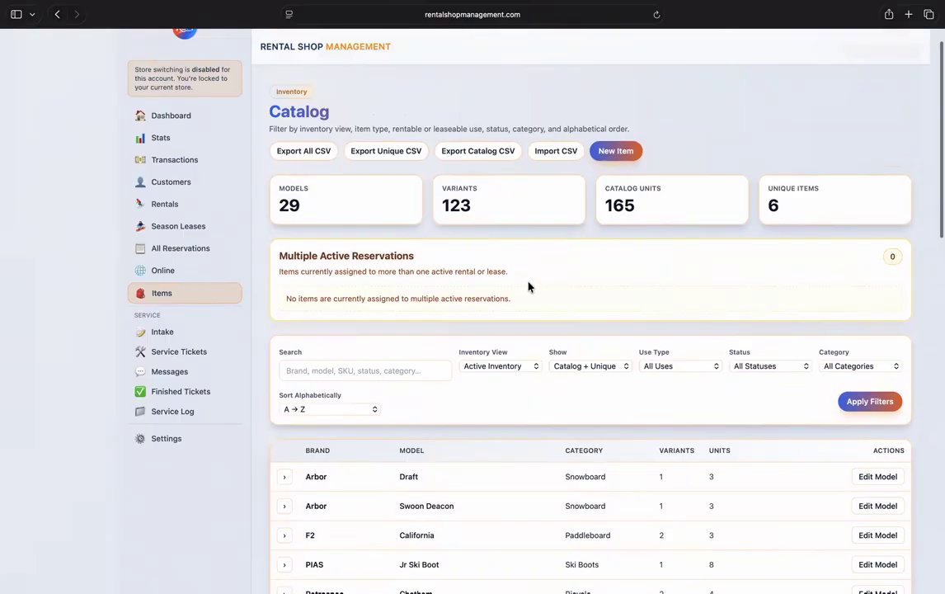
- Start a new catalog item and review the model, variant and unit fields of its form
left_click(625, 152)
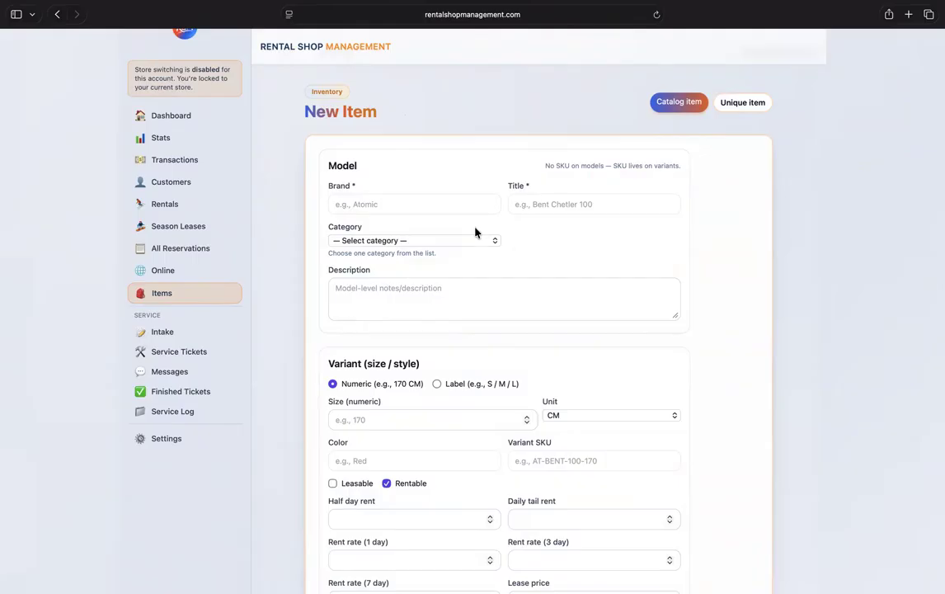
scroll(453, 260, "down", 3)
scroll(371, 259, "down", 7)
scroll(375, 420, "up", 10)
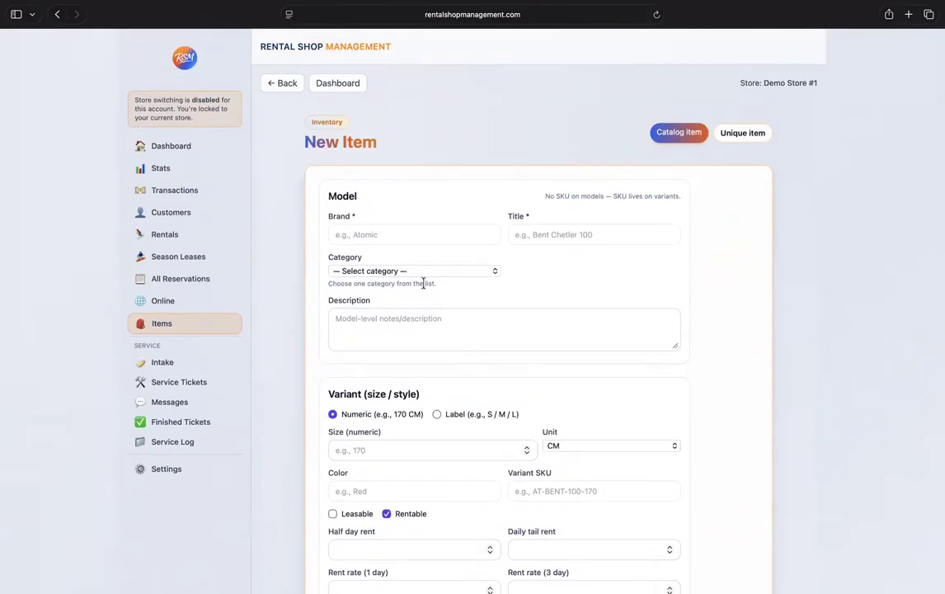
scroll(389, 221, "down", 1)
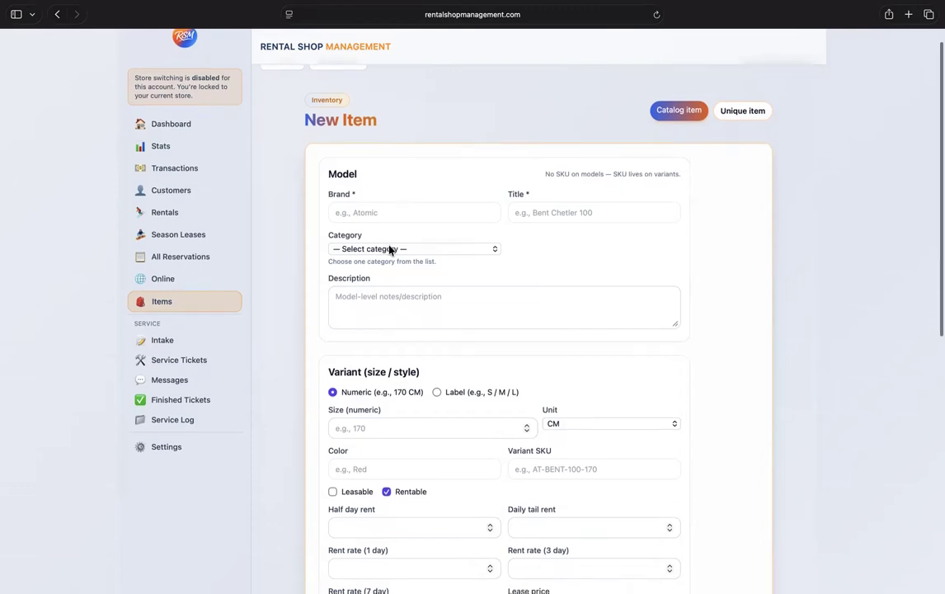
scroll(389, 249, "down", 5)
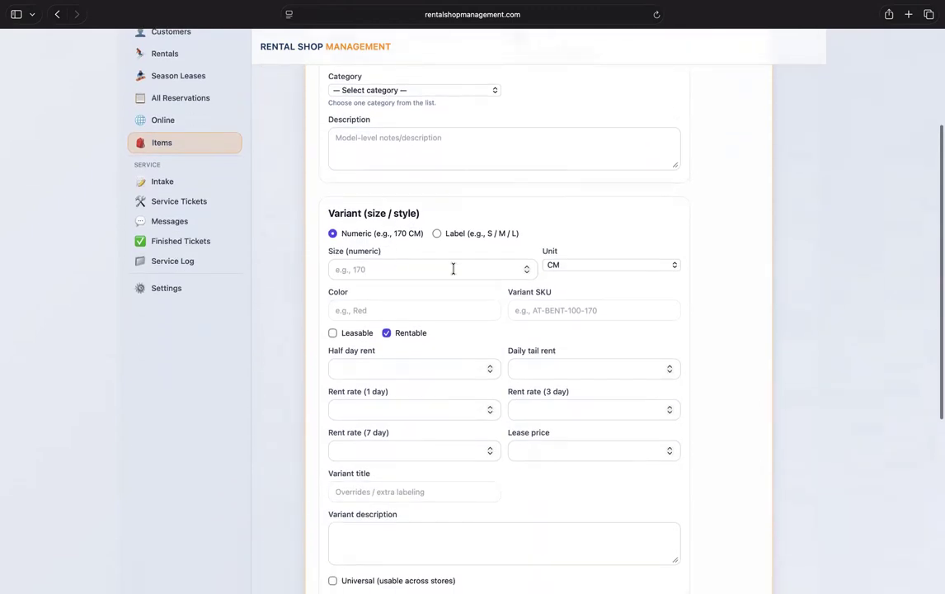
scroll(413, 314, "down", 4)
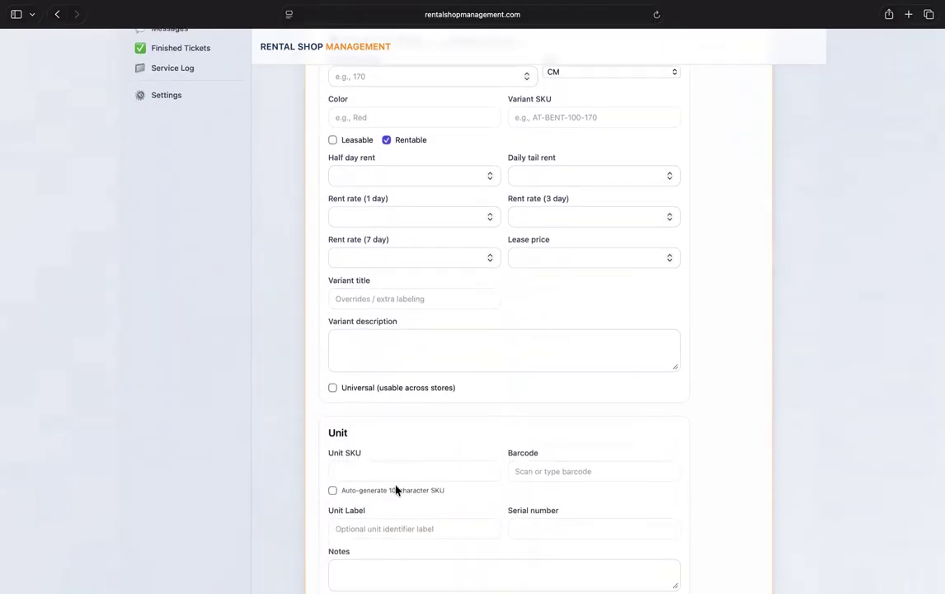
scroll(432, 453, "up", 9)
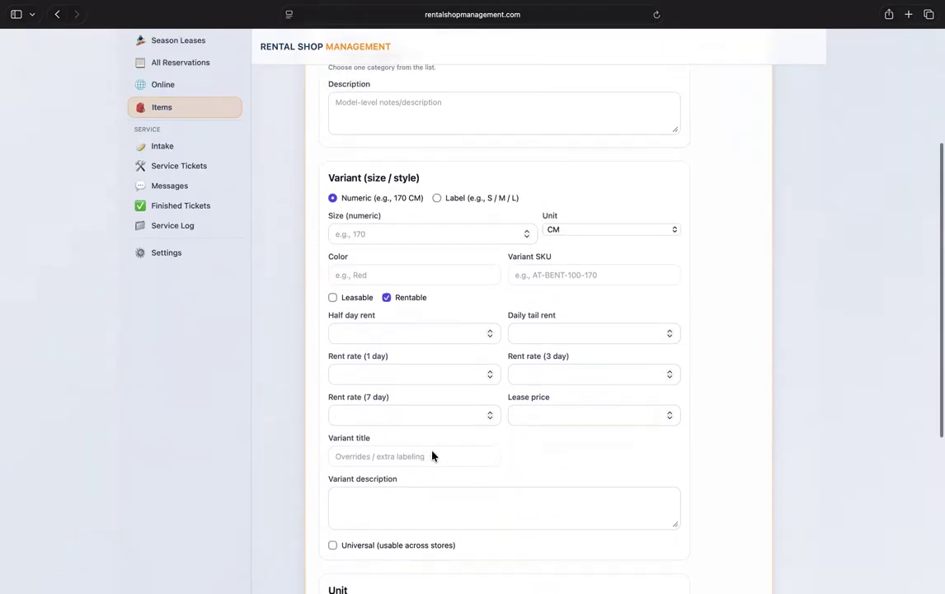
- Fill in the model with brand Arbor, title Draft and category Snowboard, leaving the description empty
left_click(396, 233)
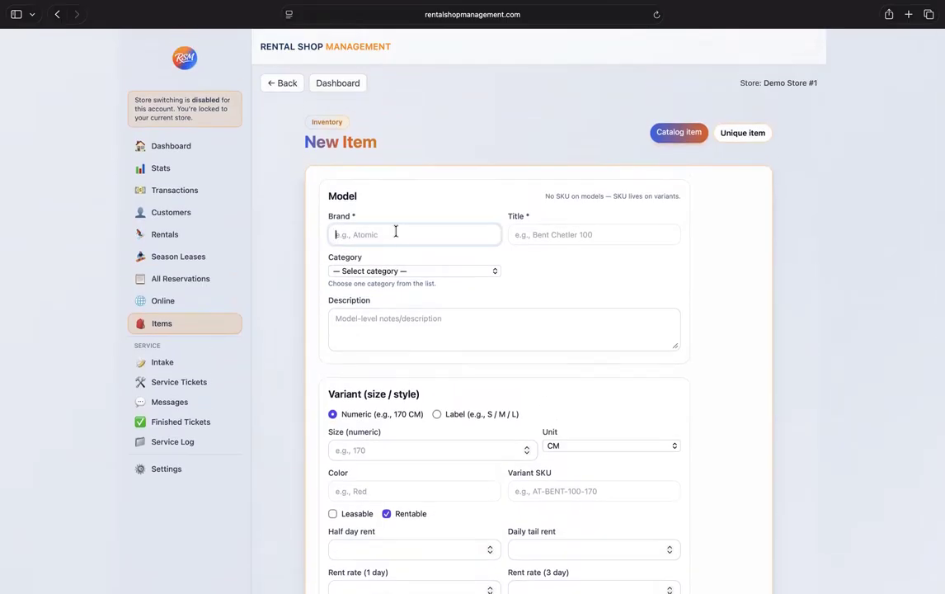
type("Arbor")
key("Tab")
type("Dra")
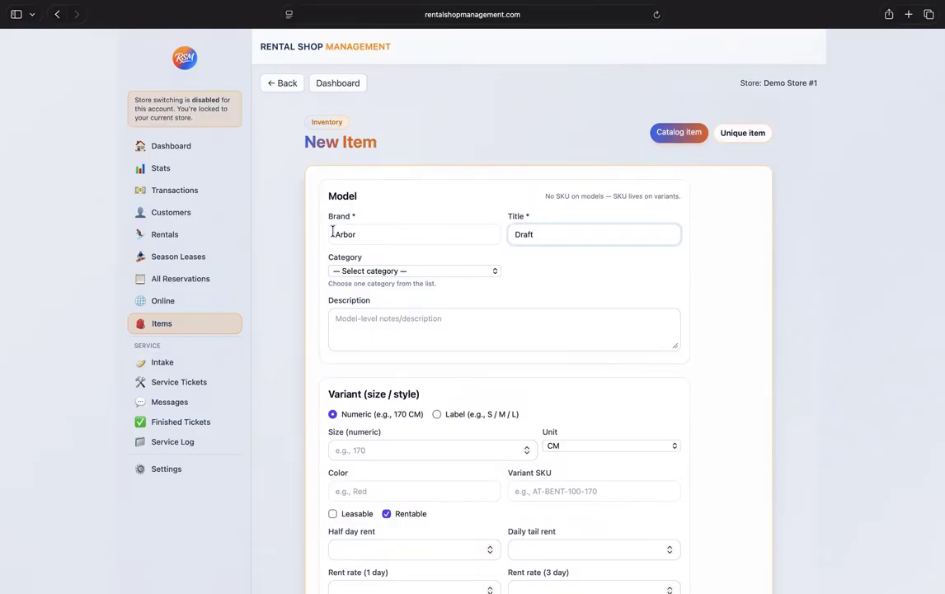
left_click(437, 270)
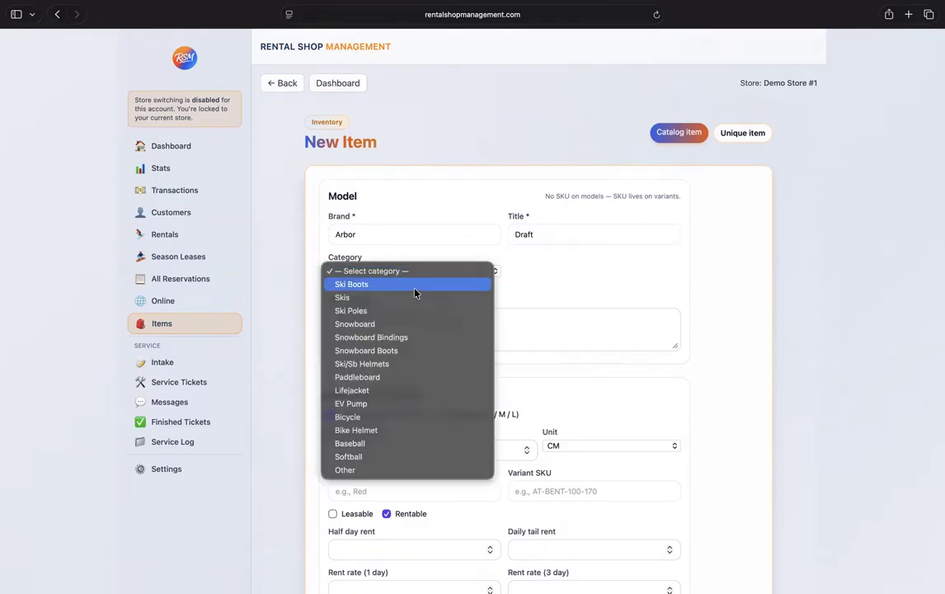
left_click(403, 323)
scroll(454, 302, "down", 1)
left_click(448, 302)
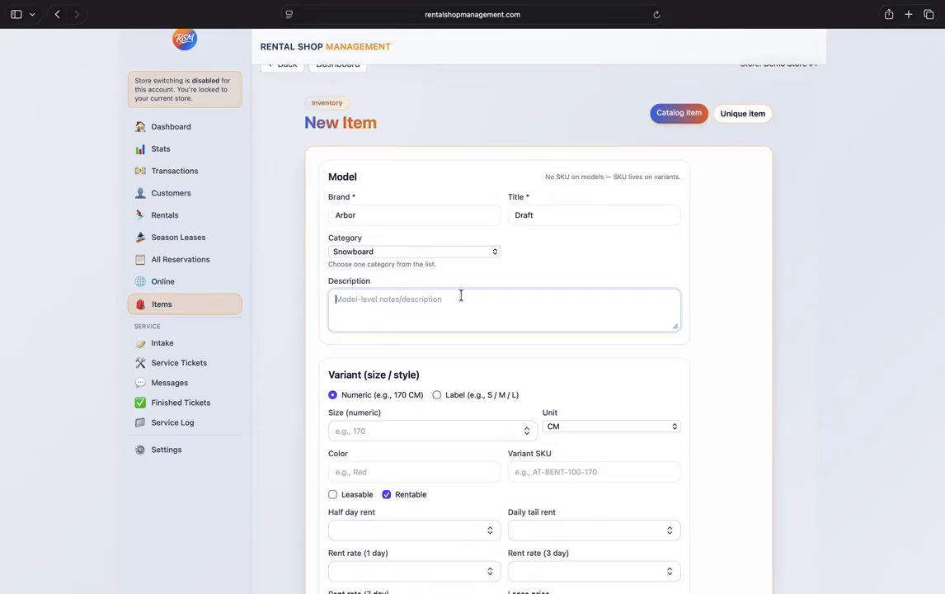
- Enter 155 as the variant's numeric size and check the available size units, keeping CM
scroll(458, 295, "down", 1)
scroll(453, 296, "down", 1)
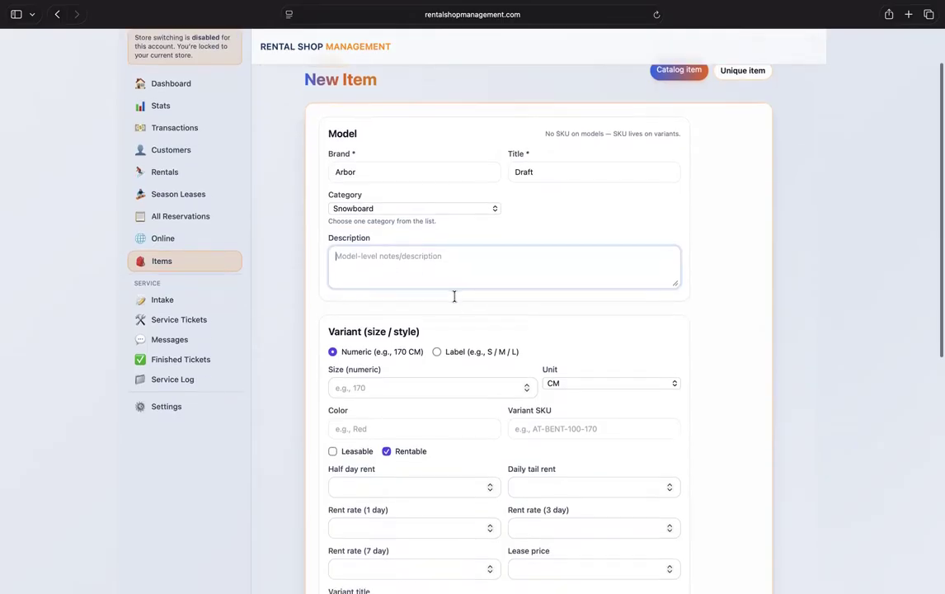
scroll(458, 272, "down", 3)
scroll(456, 240, "up", 2)
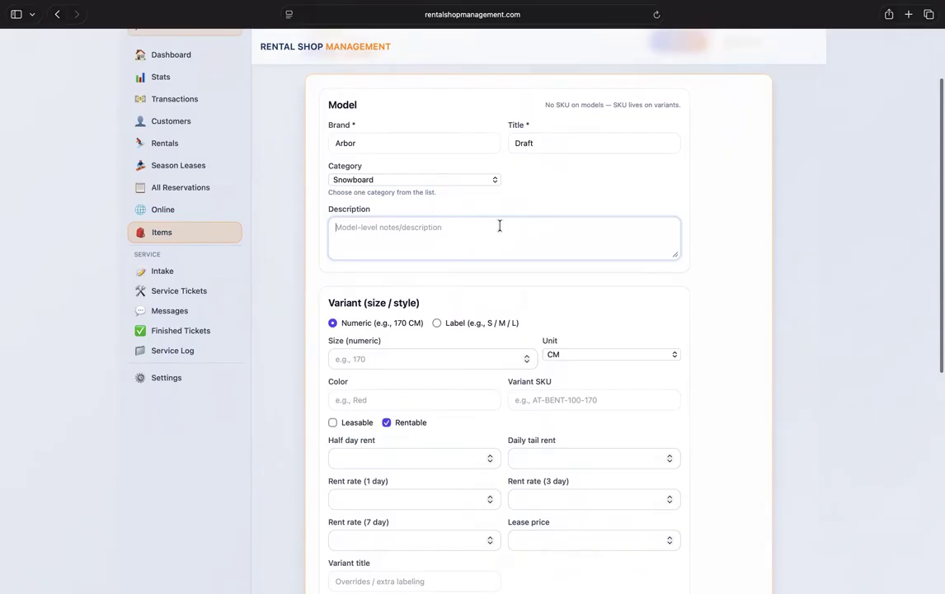
scroll(480, 206, "down", 2)
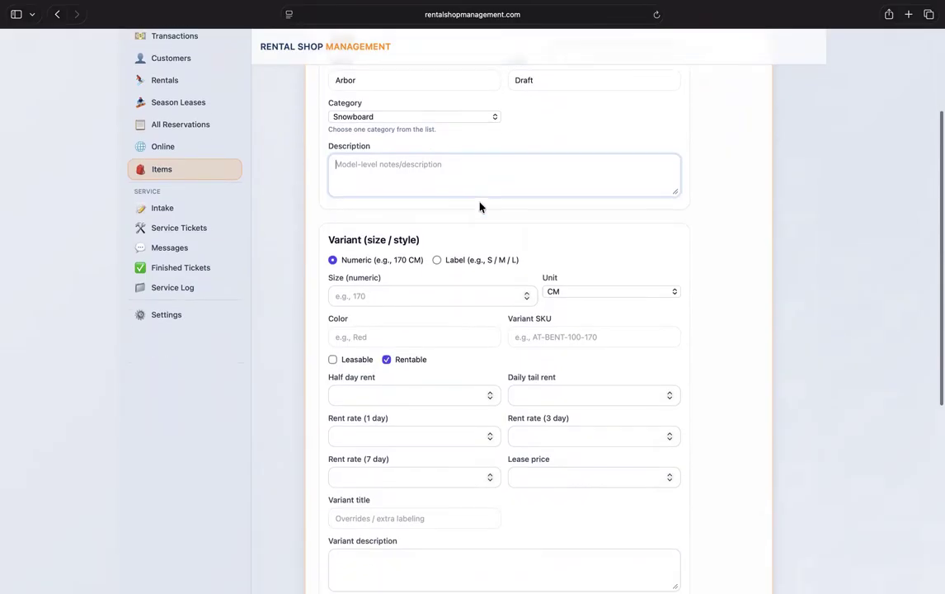
scroll(447, 213, "down", 1)
left_click(417, 256)
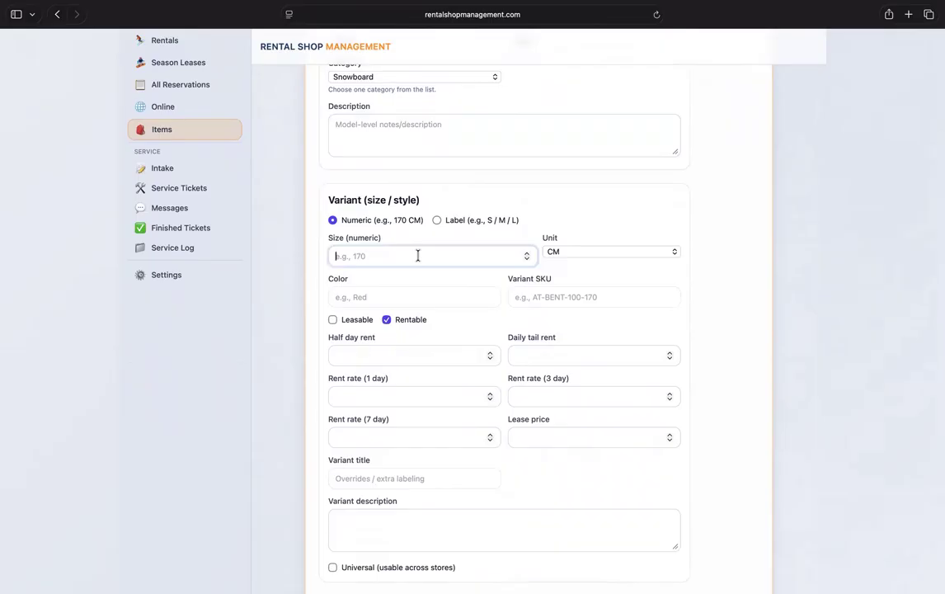
type("155")
left_click(568, 257)
left_click(568, 256)
left_click(564, 255)
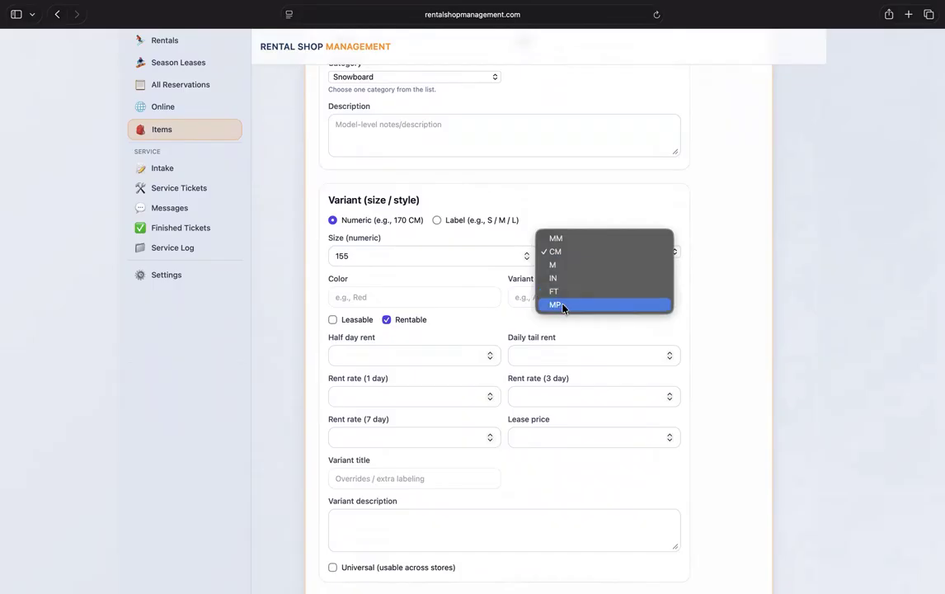
left_click(541, 178)
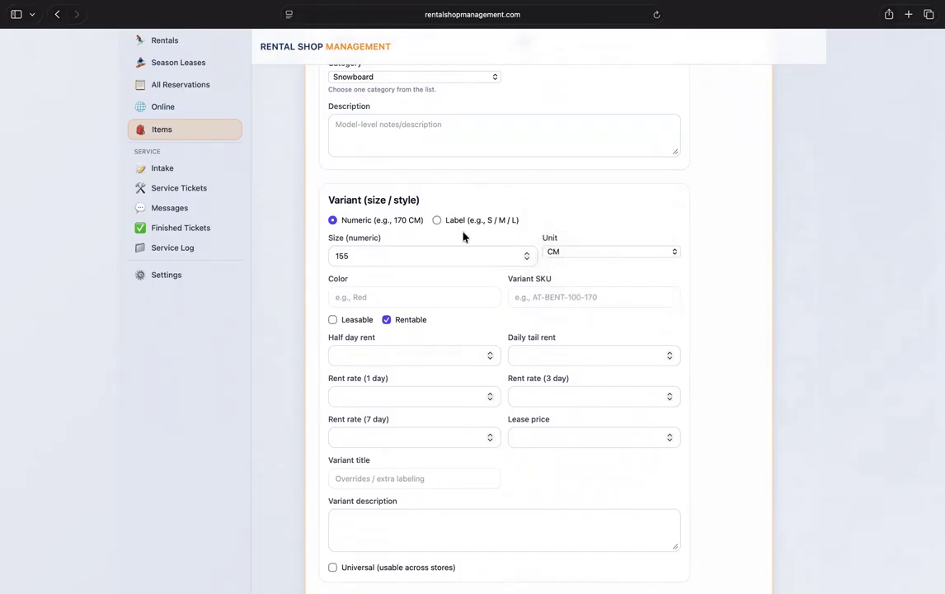
- Switch the variant size type to Label and check the available label sizes without choosing one
left_click(438, 220)
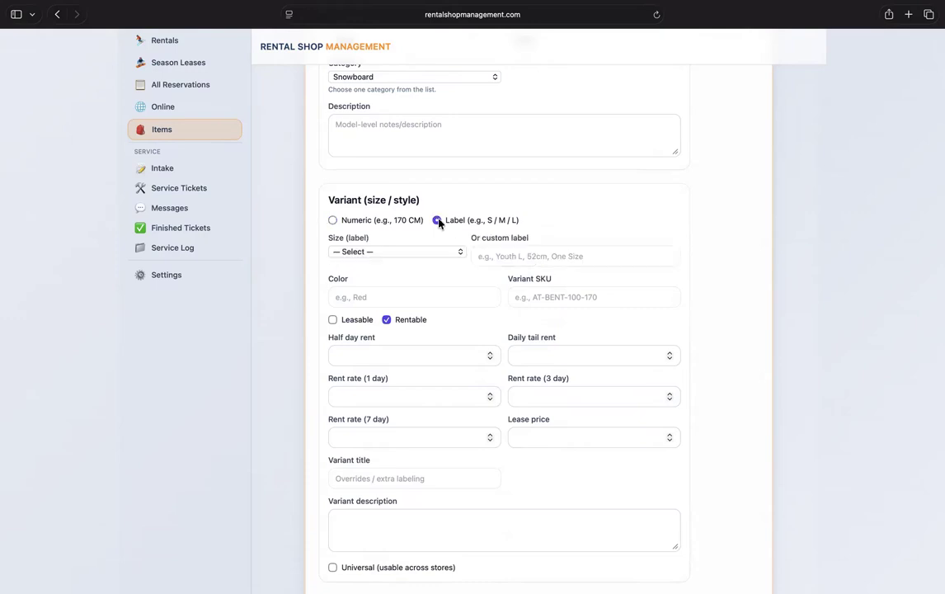
left_click(400, 251)
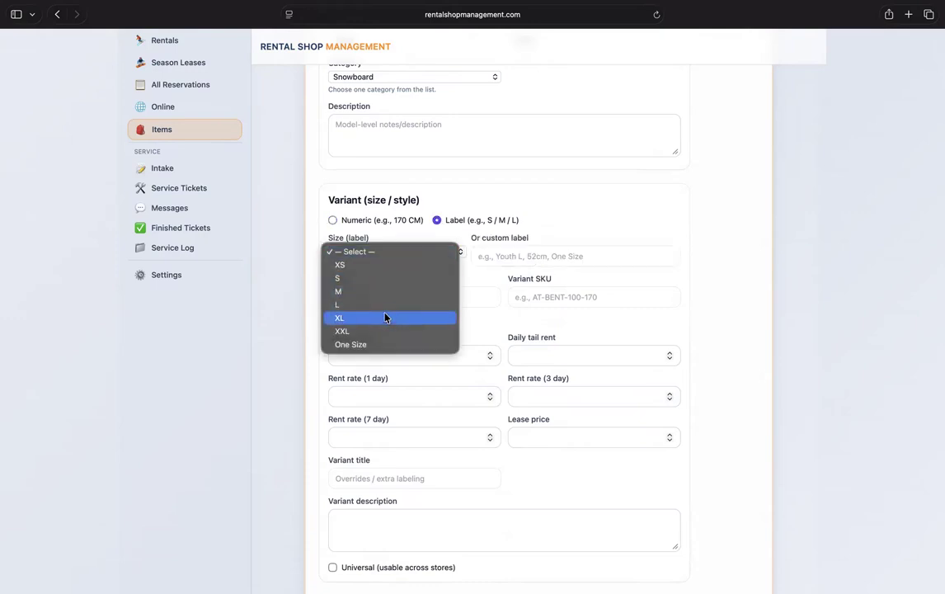
left_click(468, 204)
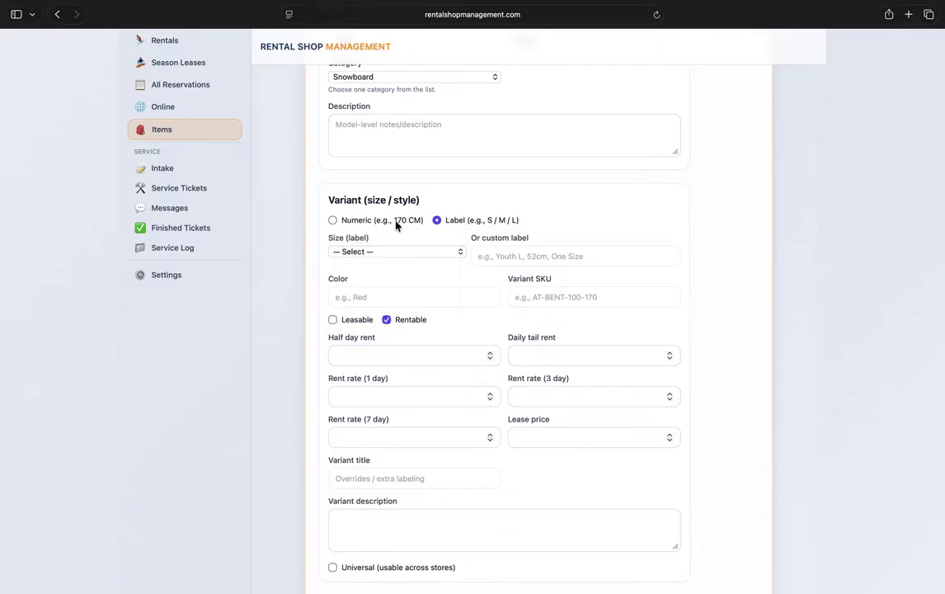
- Use a numeric variant size of 155 CM and set the color to Brown, leaving the variant SKU empty
left_click(333, 222)
left_click(354, 253)
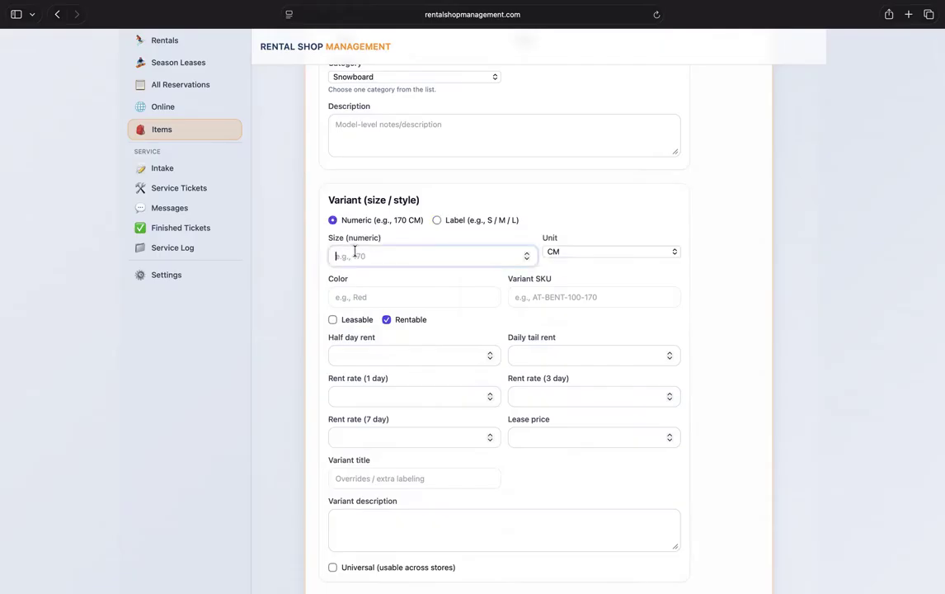
type("155")
left_click(566, 225)
left_click(397, 291)
type("Brown")
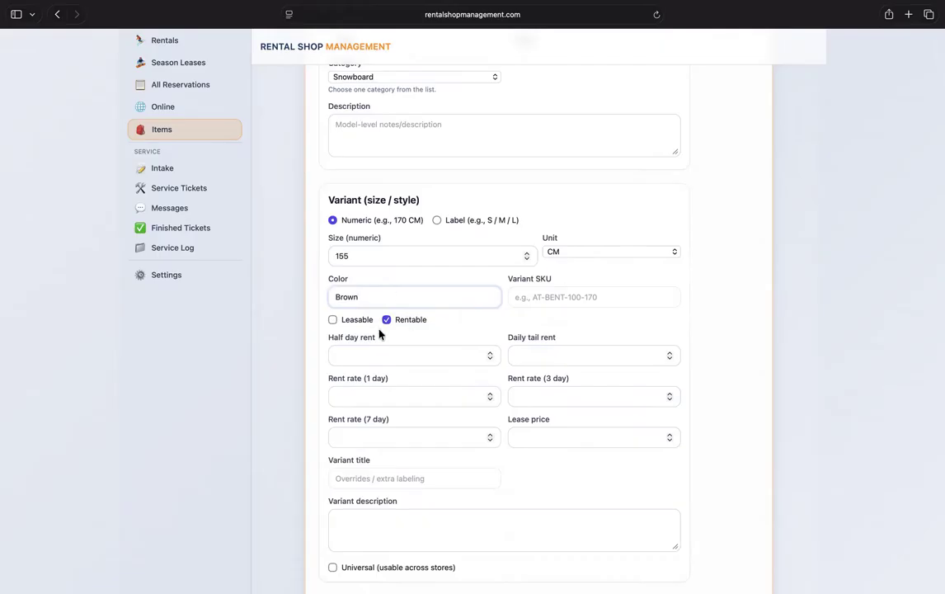
left_click(561, 295)
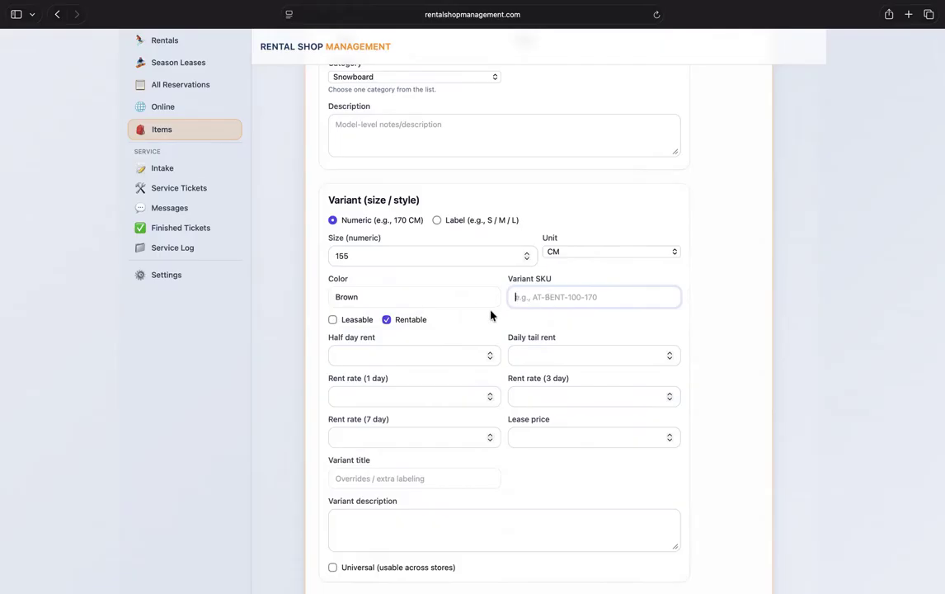
- Make the variant leasable as well as rentable
left_click(334, 320)
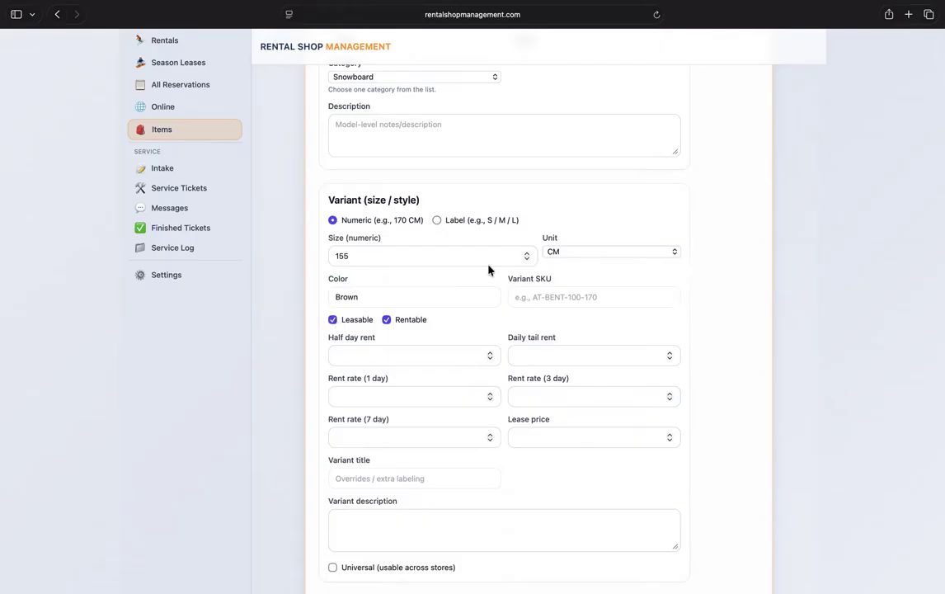
scroll(399, 311, "up", 2)
scroll(398, 306, "down", 2)
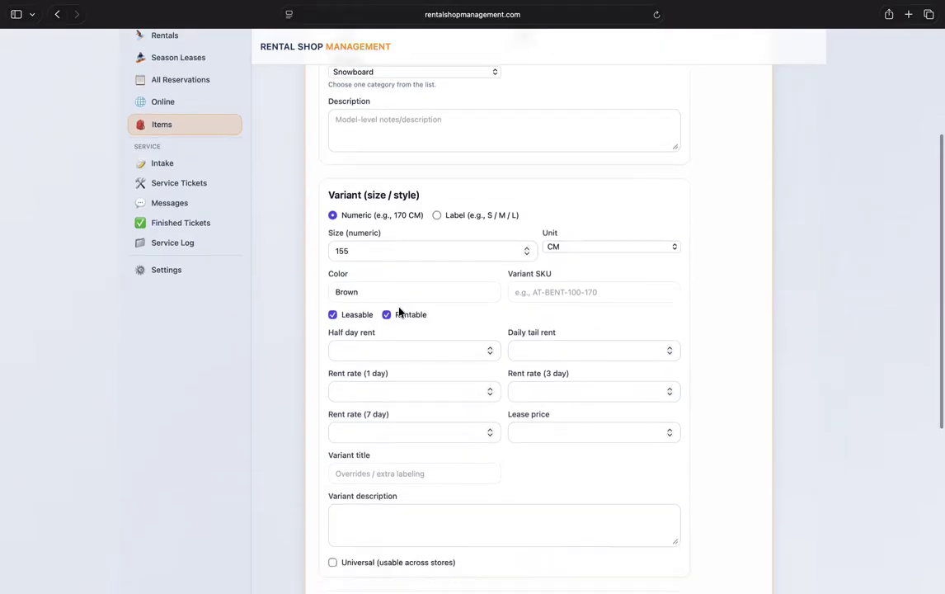
left_click(333, 317)
left_click(333, 318)
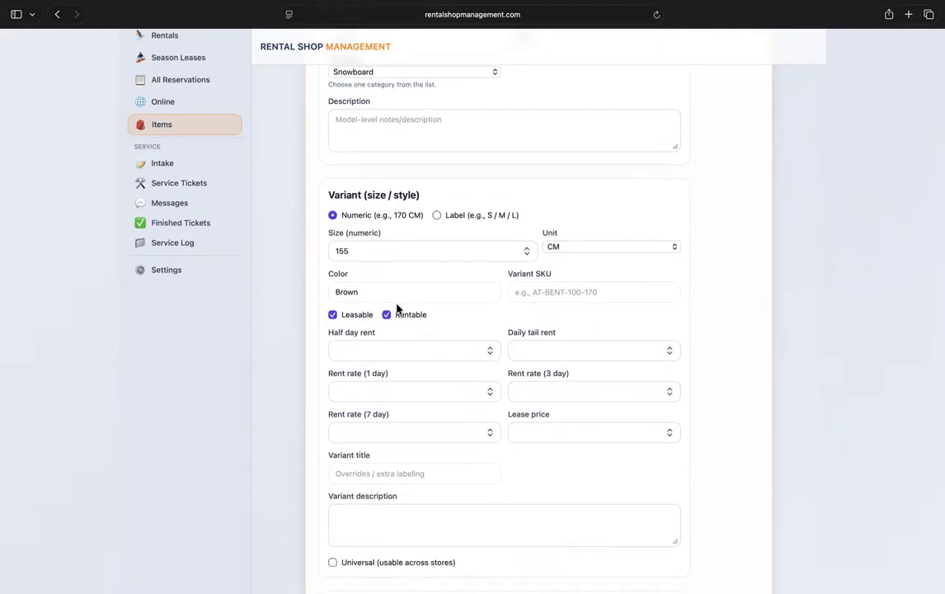
left_click(388, 317)
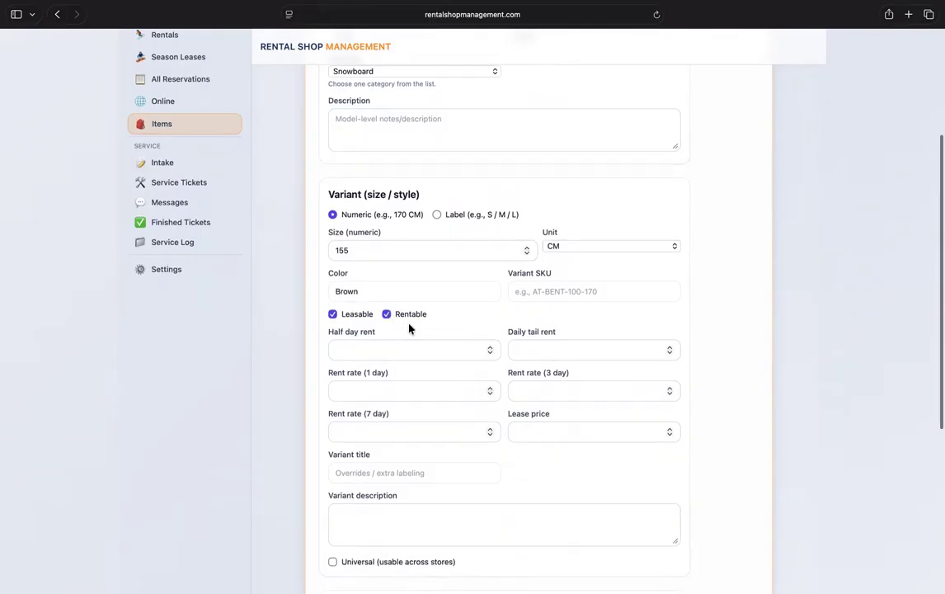
scroll(410, 328, "down", 1)
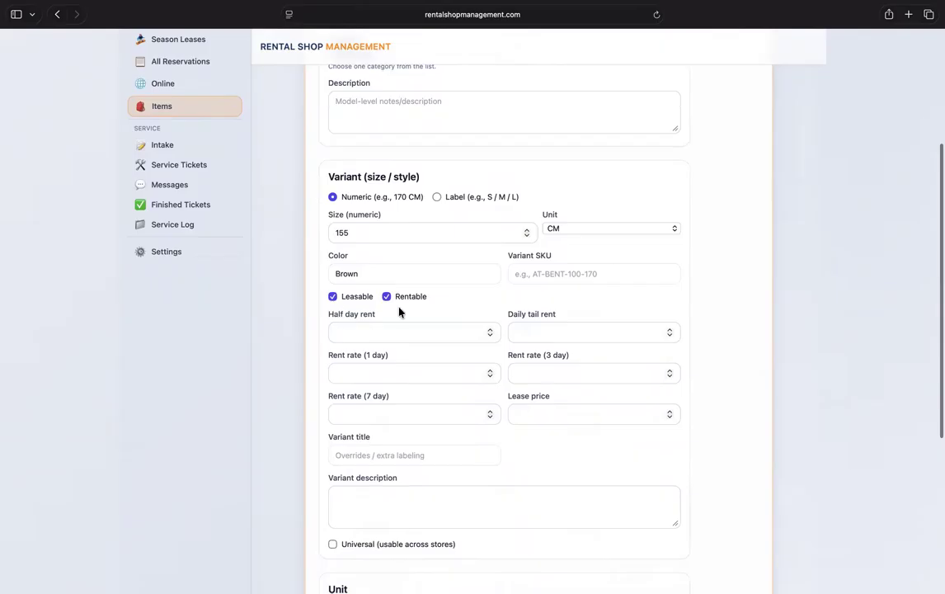
scroll(437, 311, "down", 1)
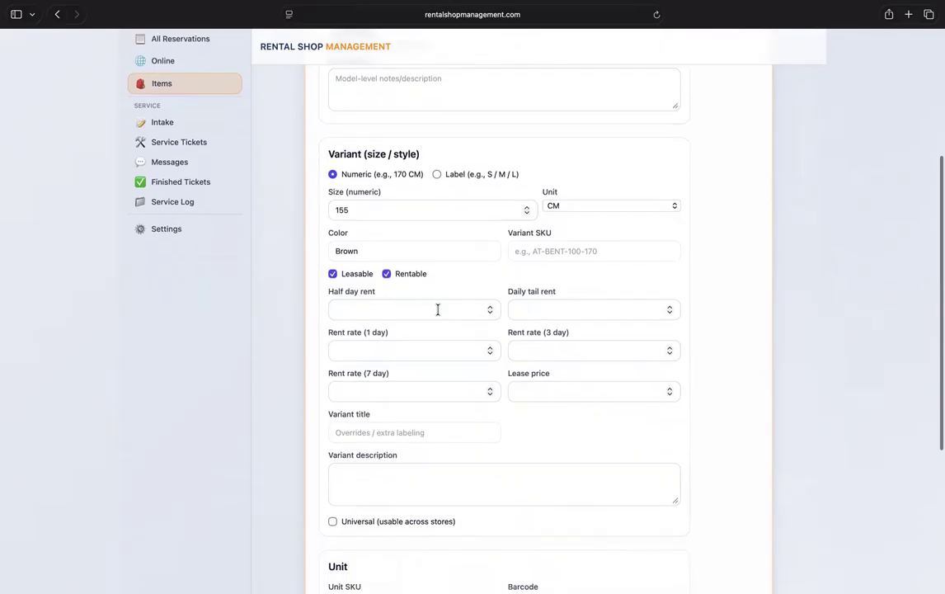
scroll(432, 302, "down", 2)
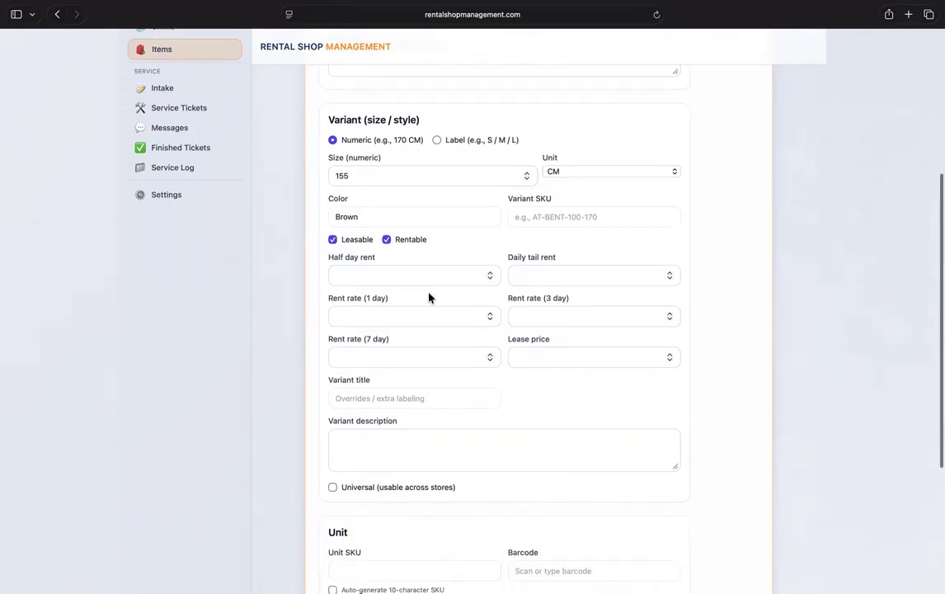
left_click(380, 274)
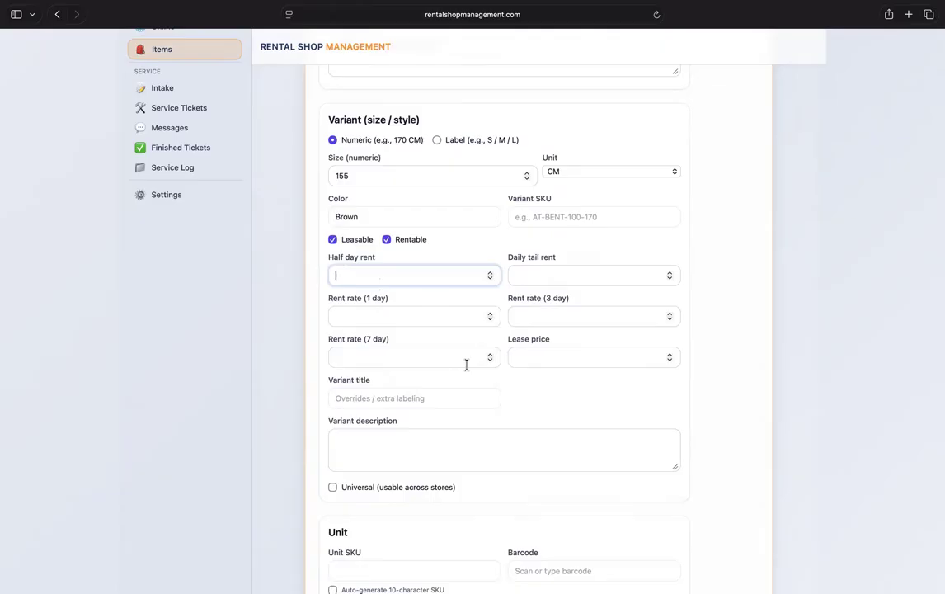
left_click(553, 276)
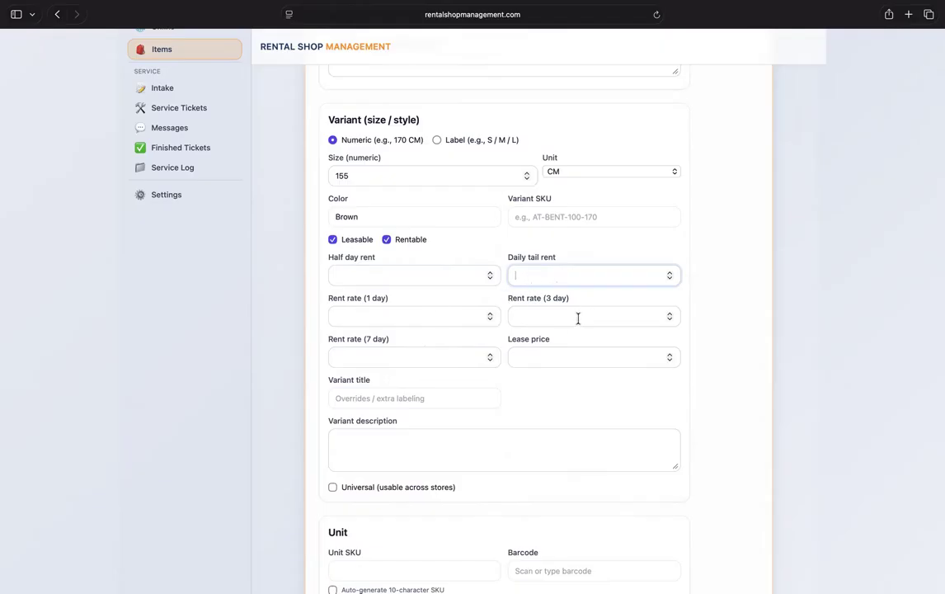
left_click(540, 316)
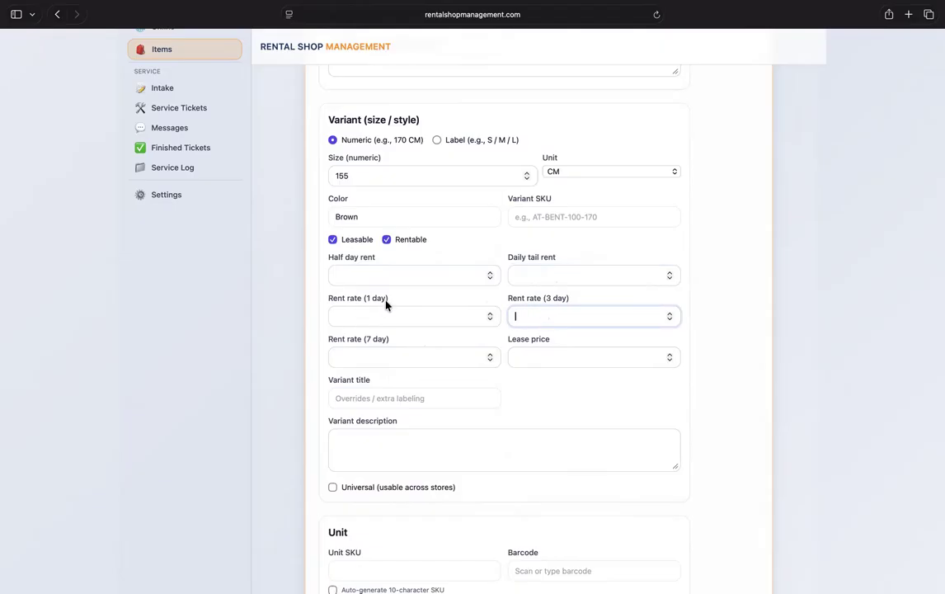
left_click(565, 272)
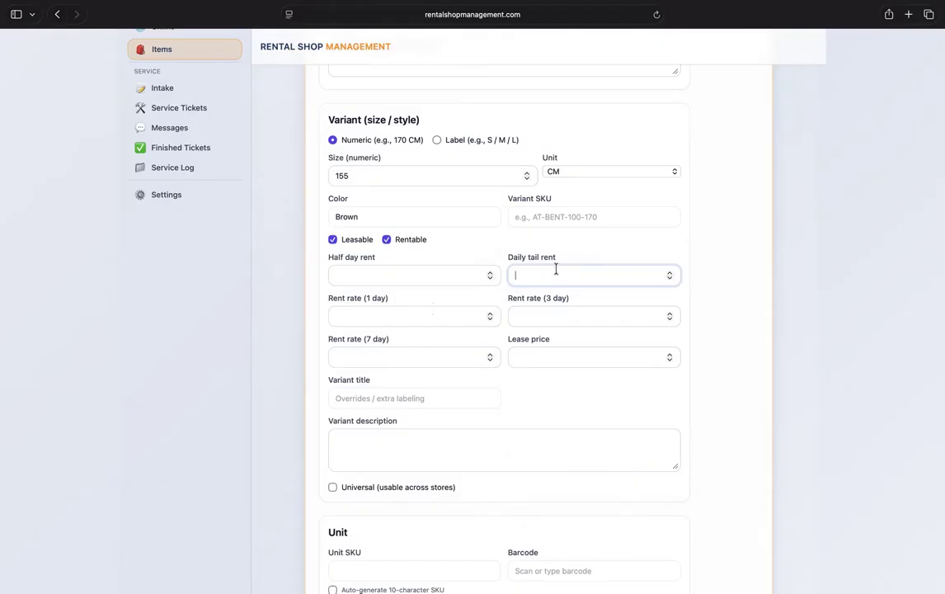
- Set the variant's half day rent to 20, daily tail rent to 10 and 1-day rent rate to 35
left_click(436, 274)
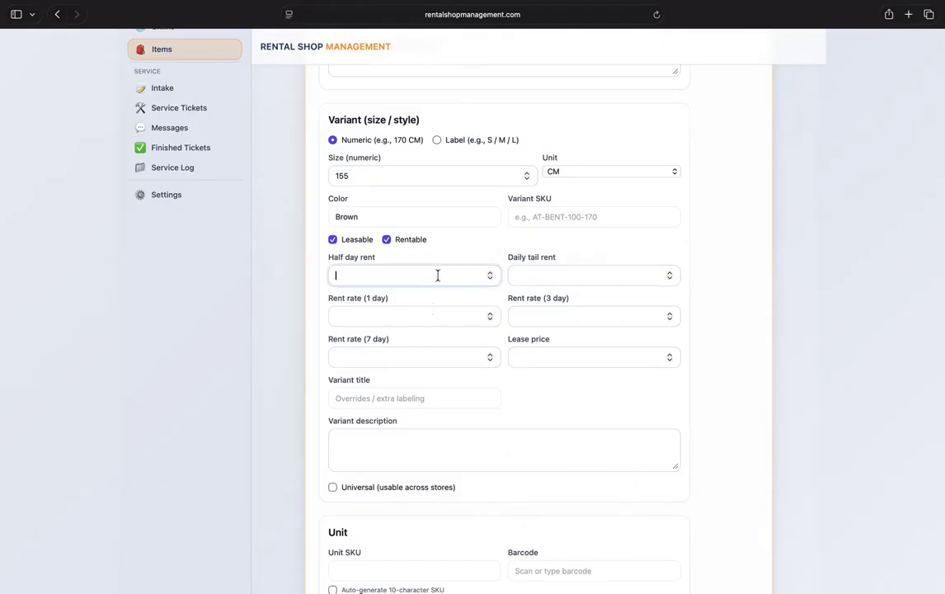
type("20")
left_click(553, 273)
type("10")
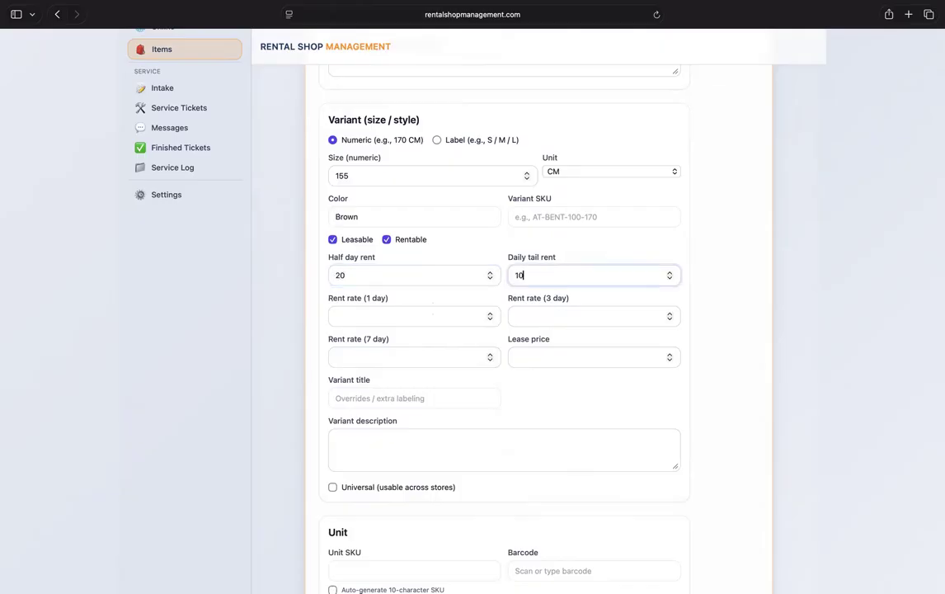
left_click(406, 316)
type("35")
- Set the variant's 3-day rent rate to 55, 7-day rent rate to 130 and lease price to 199.99
left_click(528, 318)
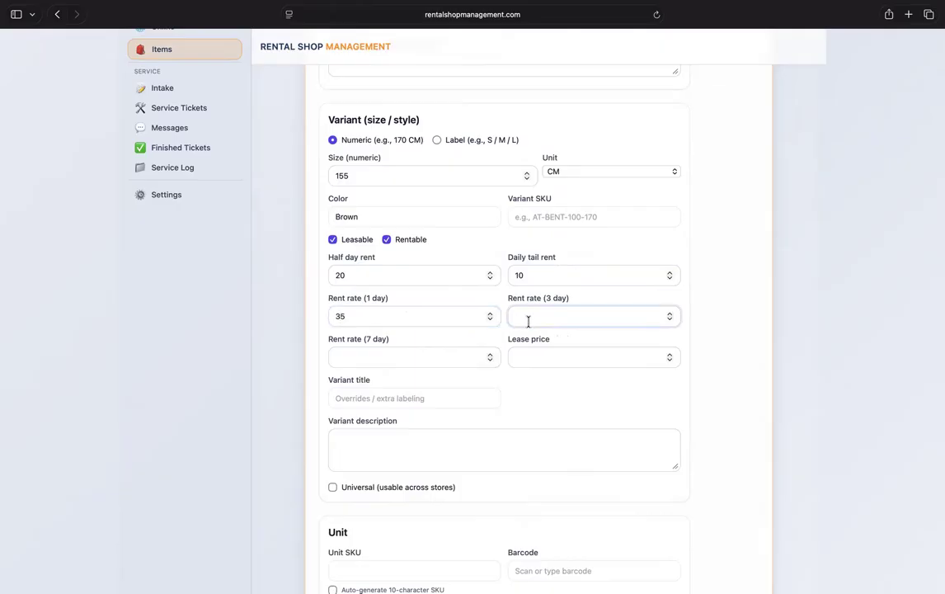
type("55")
left_click(426, 355)
type("130")
left_click(557, 357)
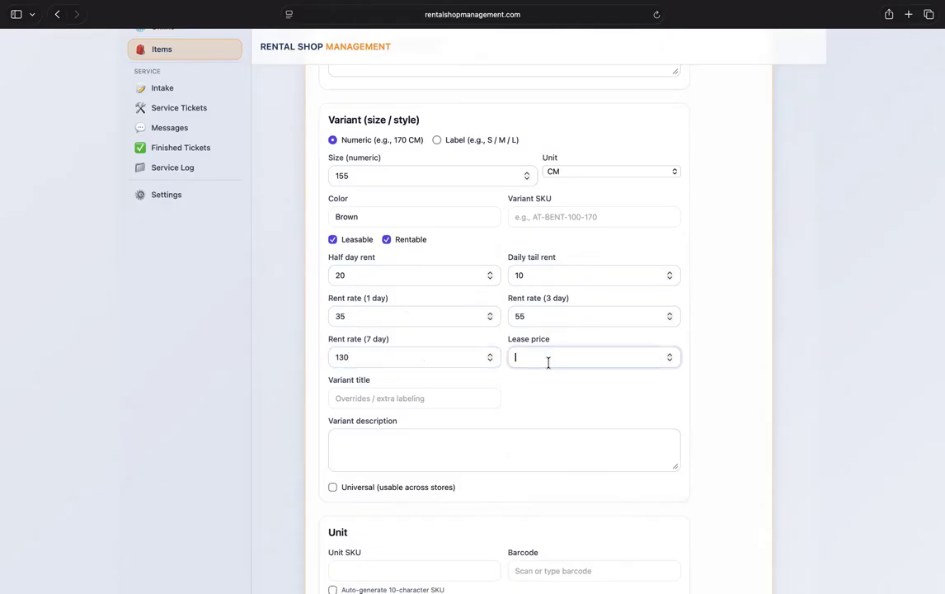
type("199.99")
- Look over the optional variant title and variant description against the model details, leaving both empty
scroll(424, 390, "down", 2)
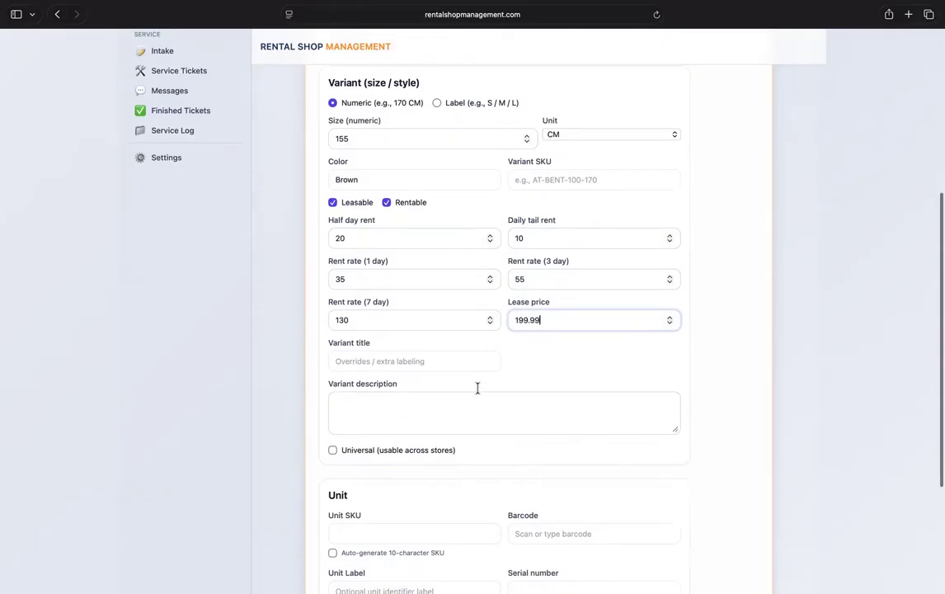
left_click(400, 357)
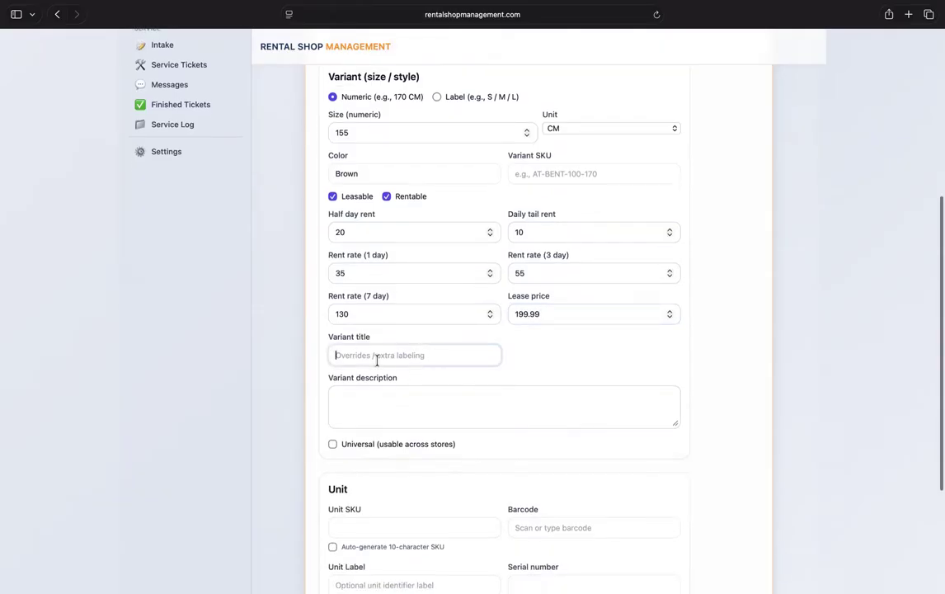
scroll(373, 371, "up", 1)
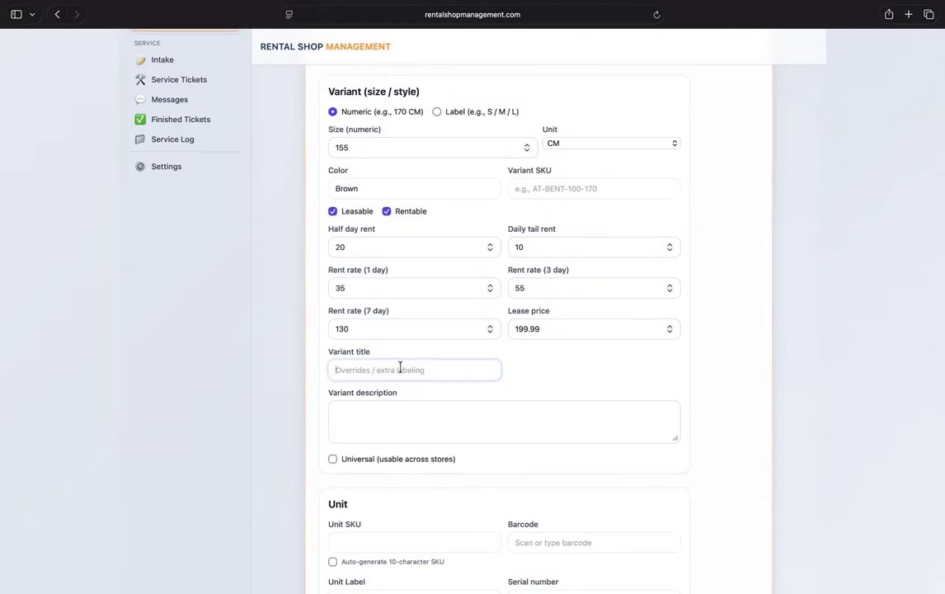
scroll(391, 385, "down", 1)
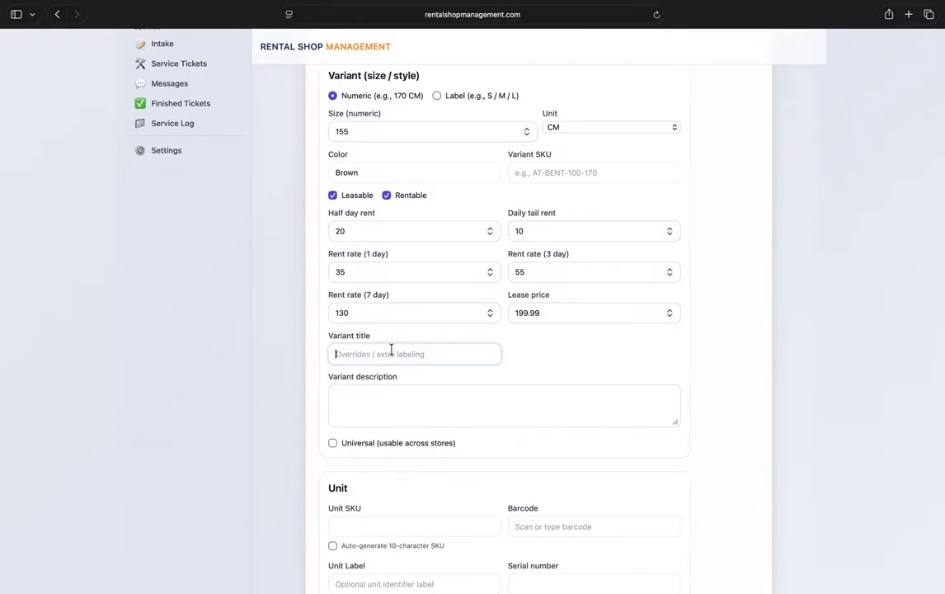
scroll(396, 385, "down", 1)
left_click(417, 384)
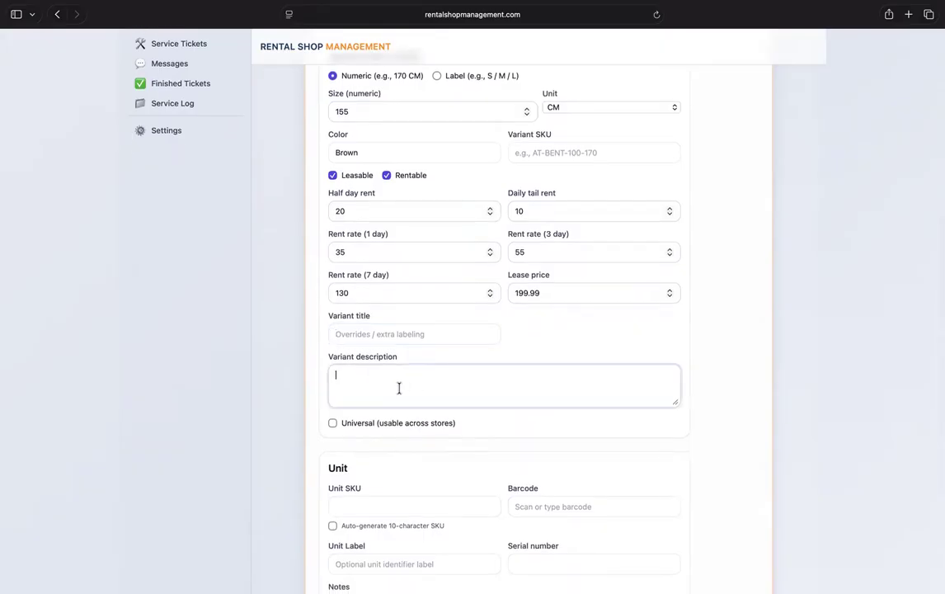
scroll(399, 387, "up", 5)
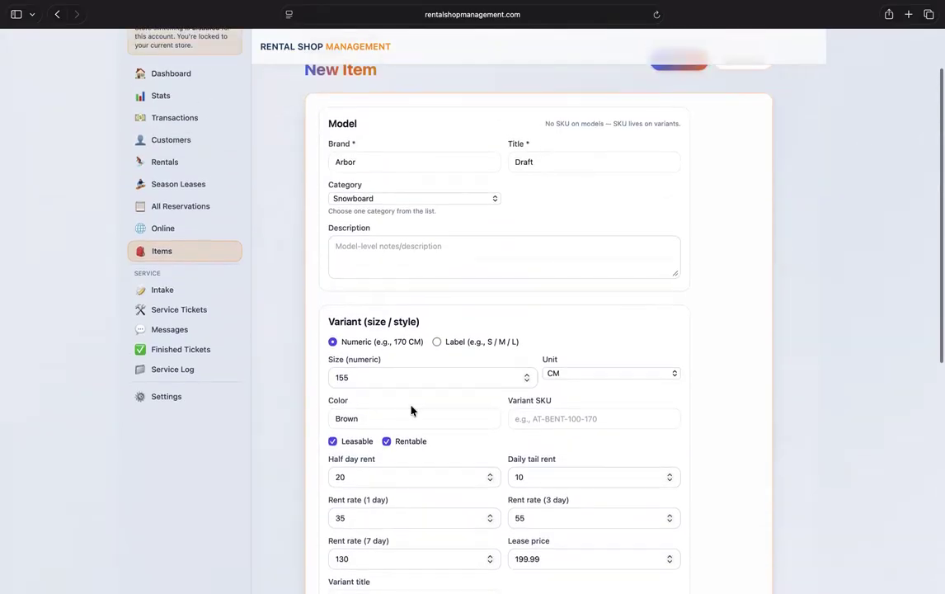
scroll(412, 410, "down", 6)
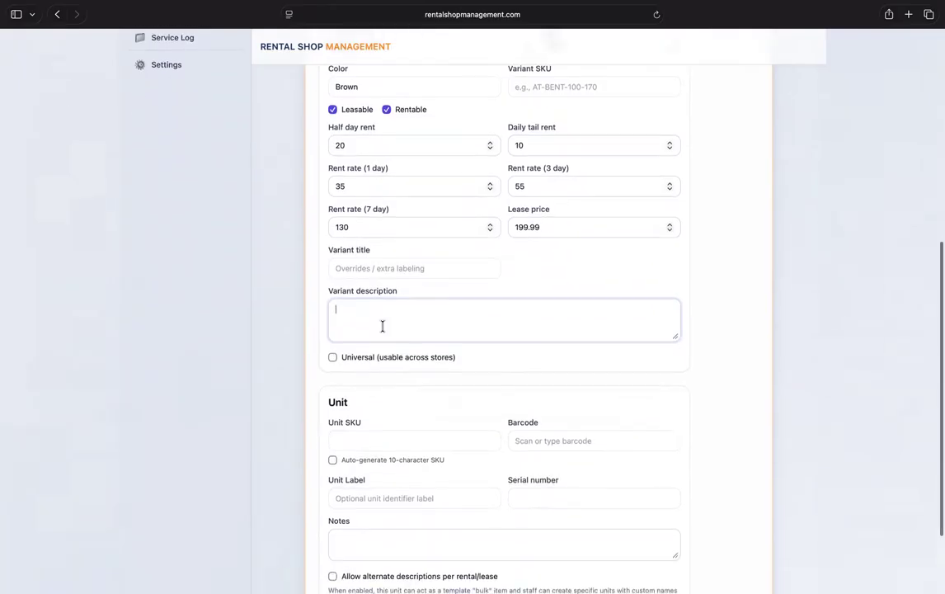
scroll(383, 329, "down", 1)
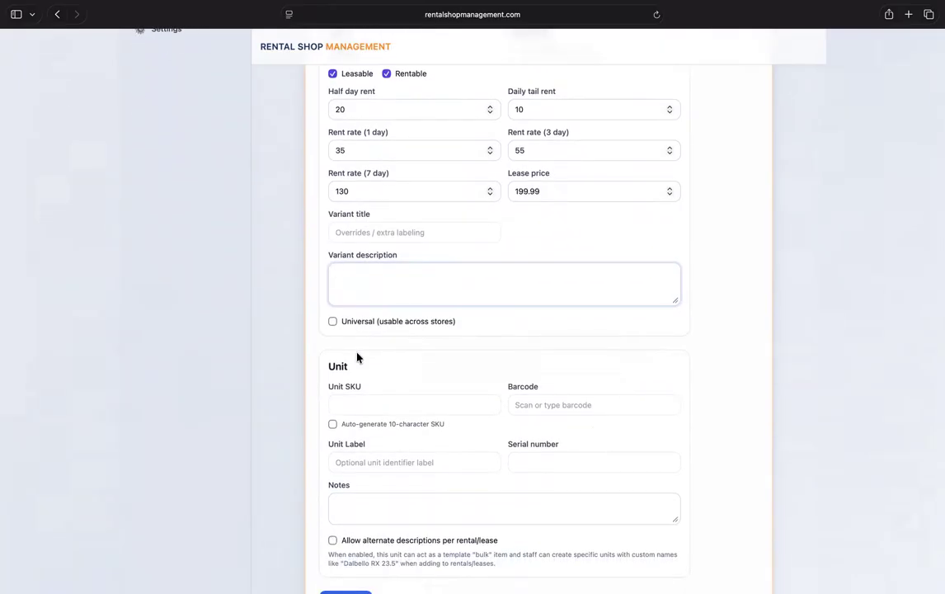
double_click(332, 321)
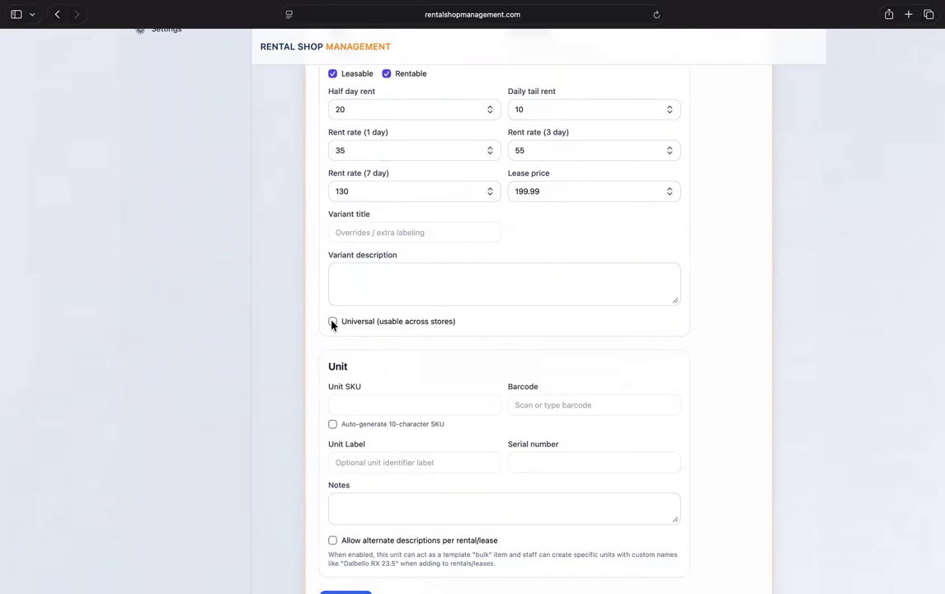
left_click(333, 322)
left_click(335, 320)
left_click(335, 321)
left_click(333, 321)
- Have a 10-character unit SKU auto-generated and enter 110234 as the unit's barcode
scroll(386, 326, "down", 3)
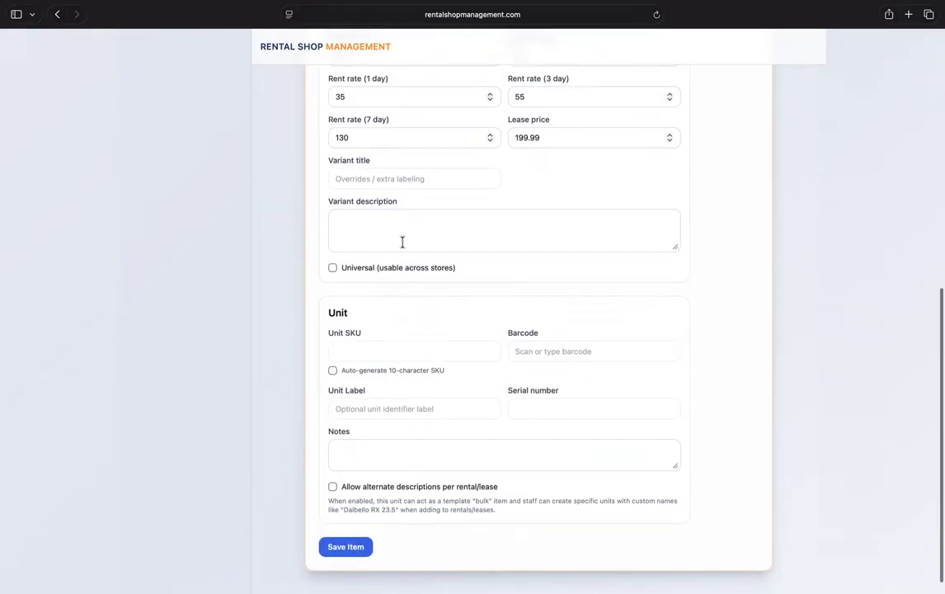
scroll(403, 240, "up", 2)
scroll(378, 283, "down", 2)
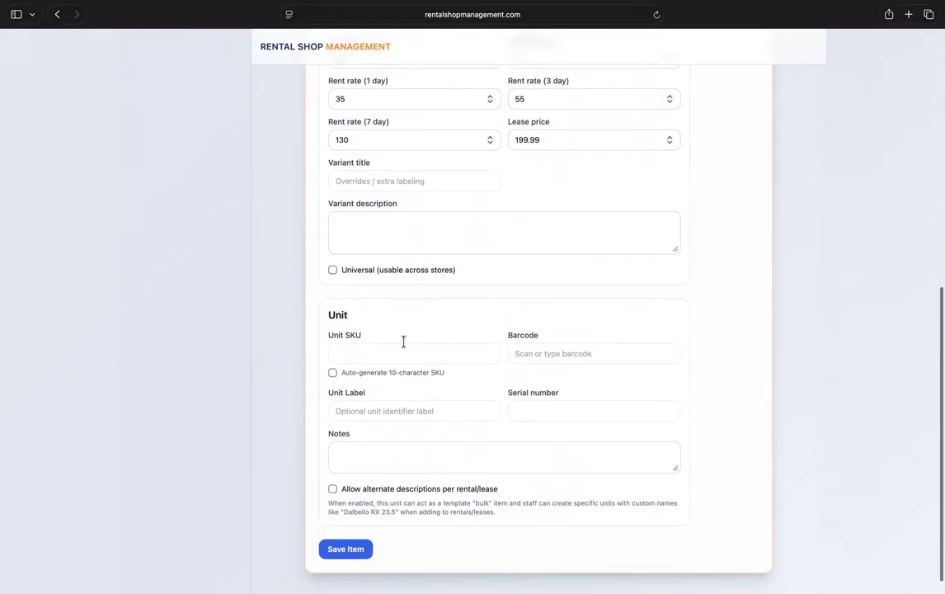
scroll(406, 340, "down", 1)
left_click(368, 353)
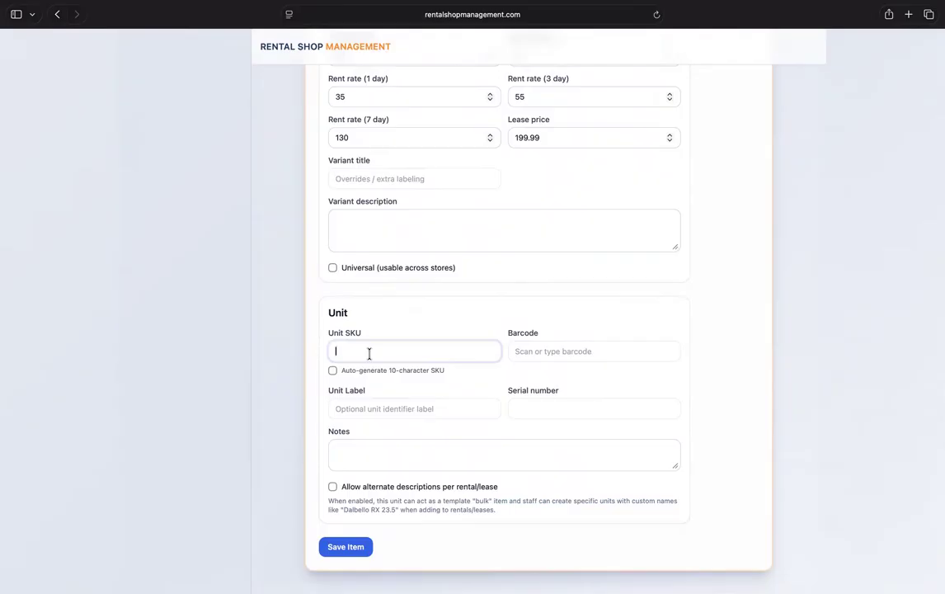
left_click(333, 371)
left_click(546, 352)
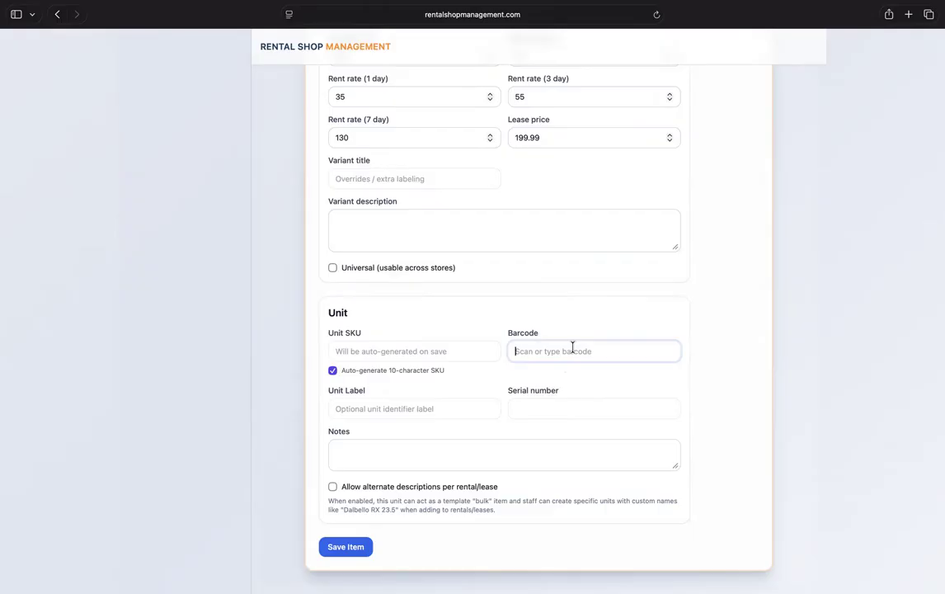
type("110234")
- Leave the unit's serial number, label and notes empty and allow alternate descriptions per rental/lease
left_click(538, 404)
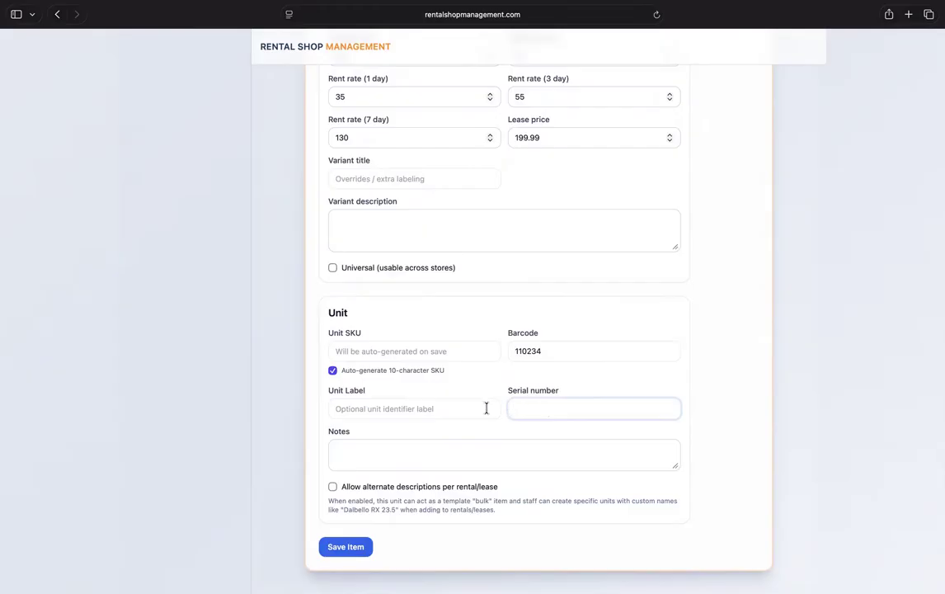
left_click(426, 410)
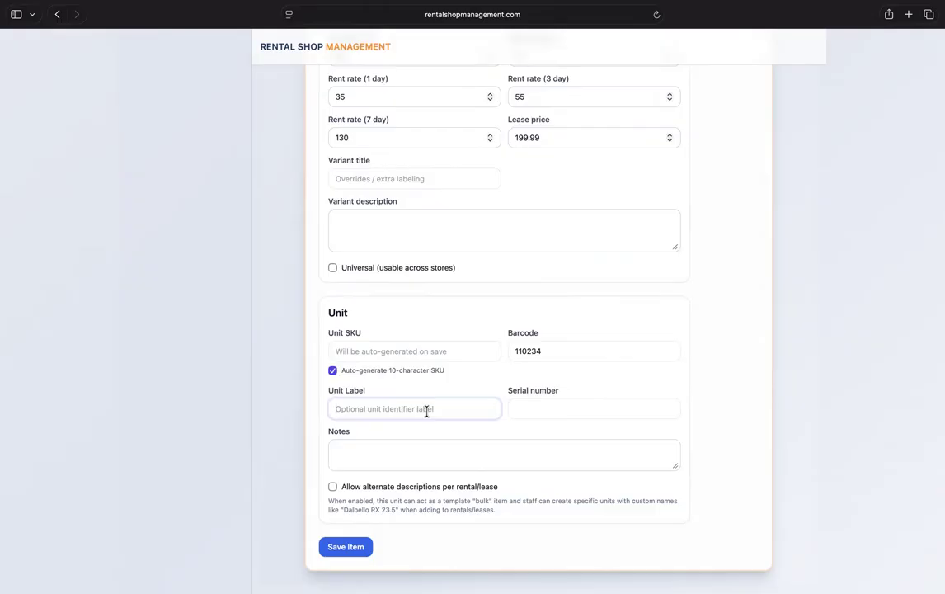
left_click(400, 447)
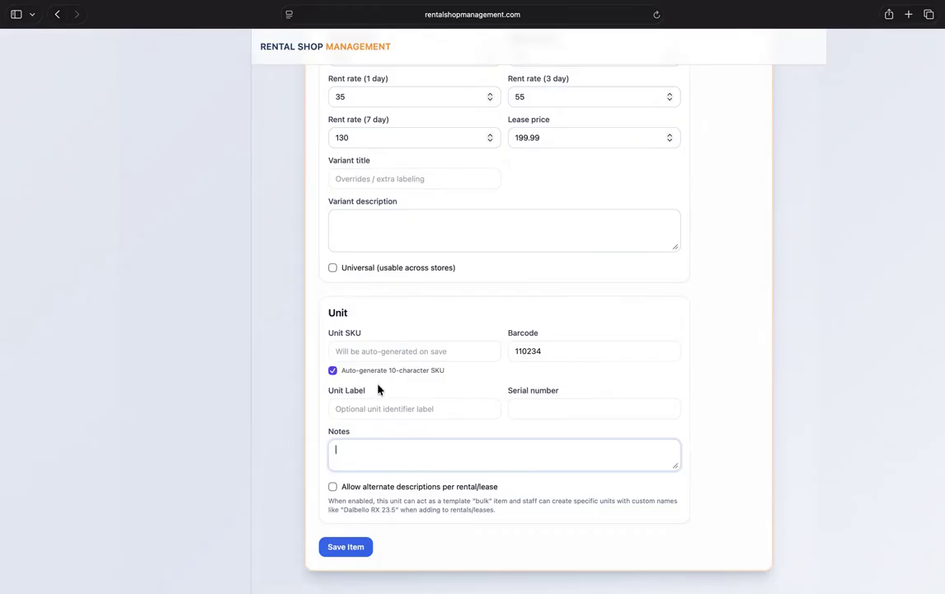
left_click(332, 487)
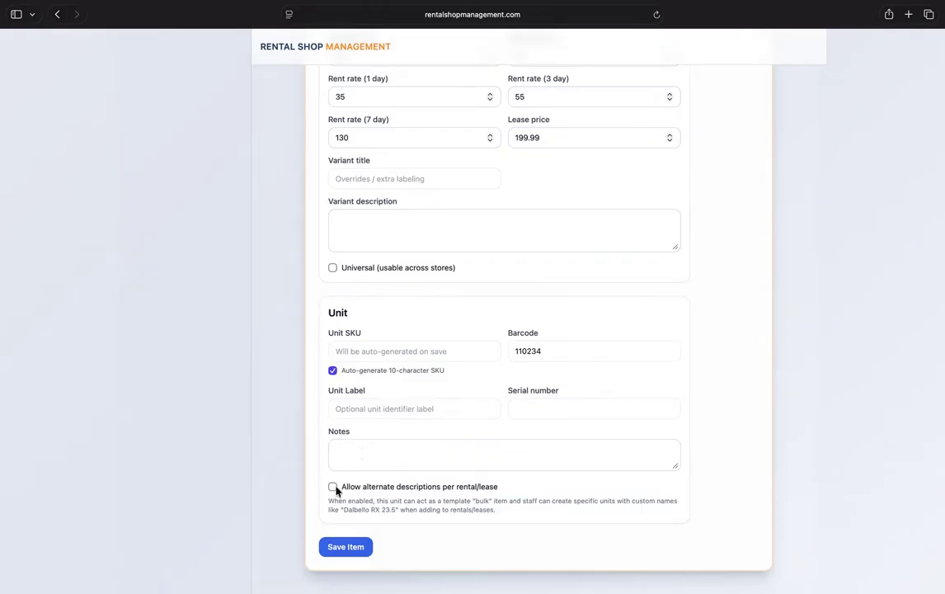
left_click(333, 487)
left_click(333, 487)
left_click(332, 488)
- Review the filled-in new item form from the model details to the unit settings, keeping alternate descriptions allowed
scroll(420, 342, "up", 5)
scroll(418, 338, "down", 4)
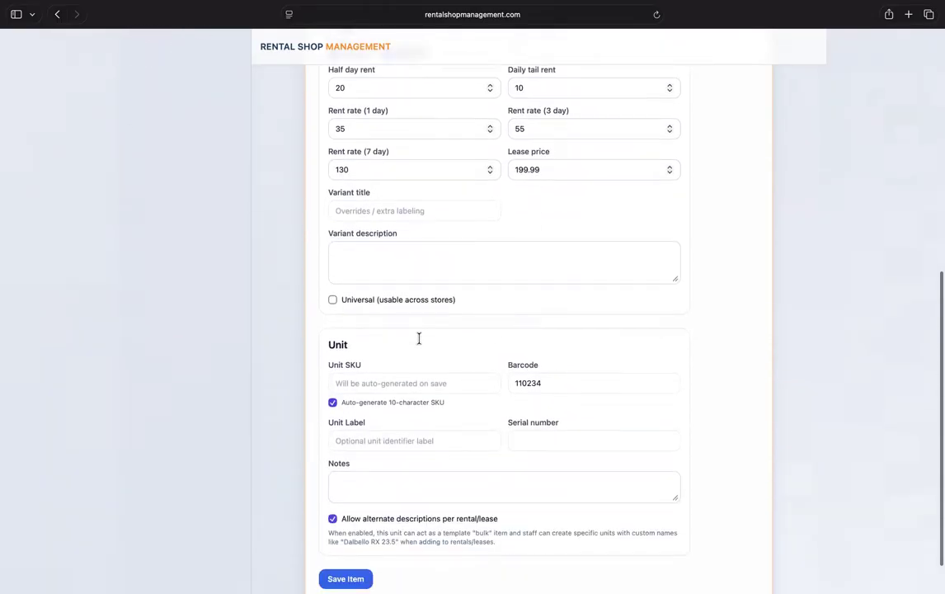
scroll(416, 339, "down", 1)
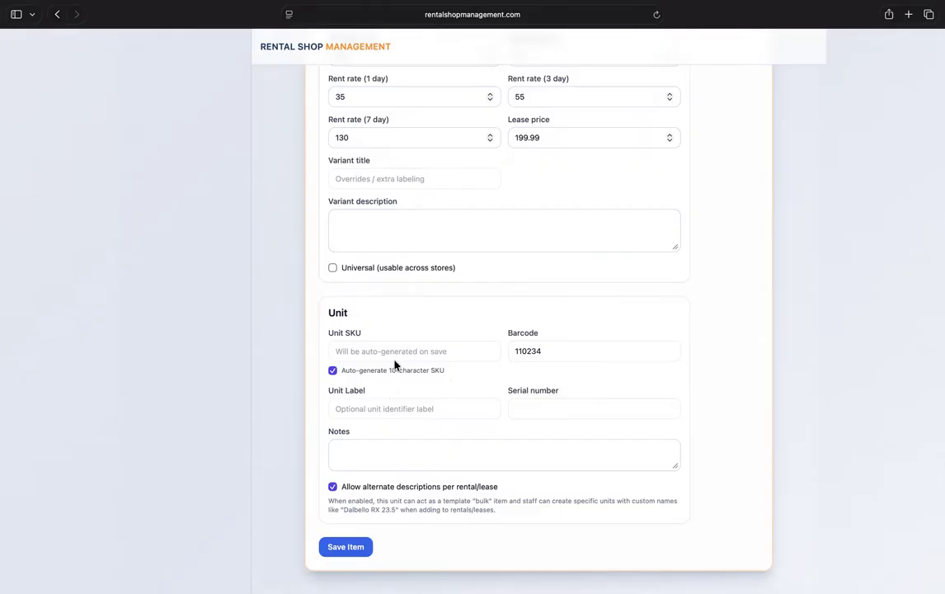
left_click(332, 486)
left_click(333, 488)
scroll(361, 500, "up", 6)
scroll(363, 505, "down", 6)
scroll(365, 500, "up", 3)
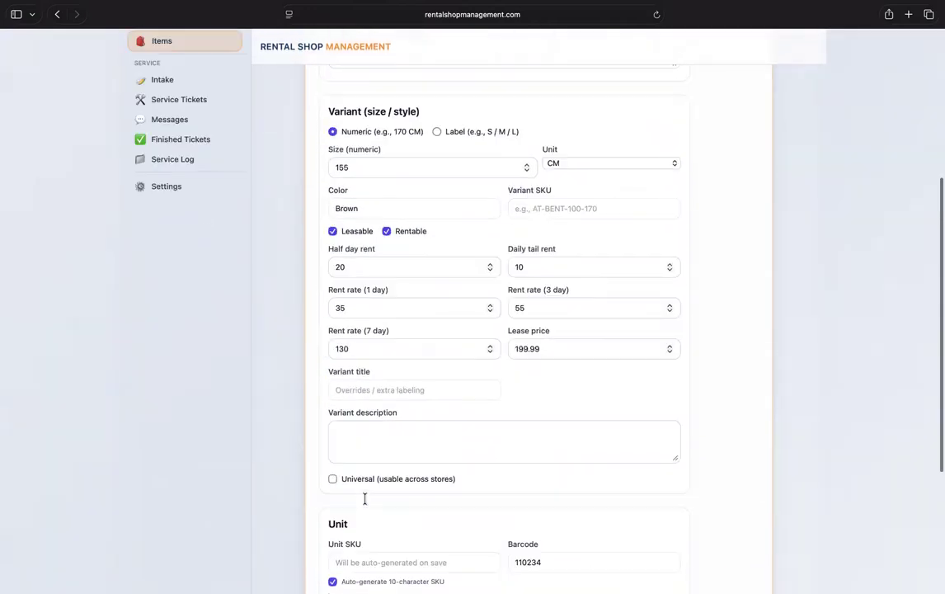
scroll(394, 386, "up", 5)
scroll(394, 386, "down", 7)
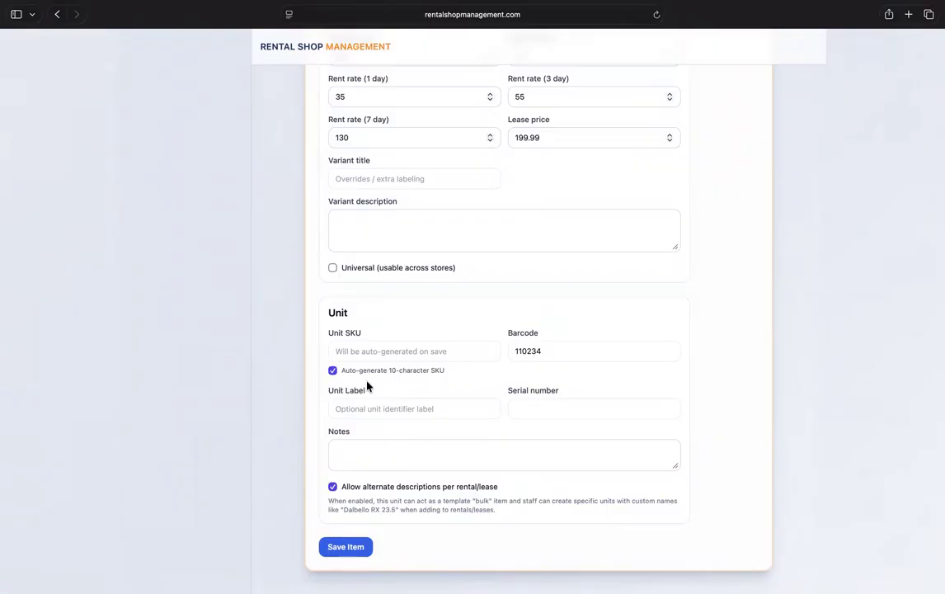
- Save the new Arbor Draft snowboard item
scroll(358, 435, "up", 5)
scroll(308, 412, "down", 3)
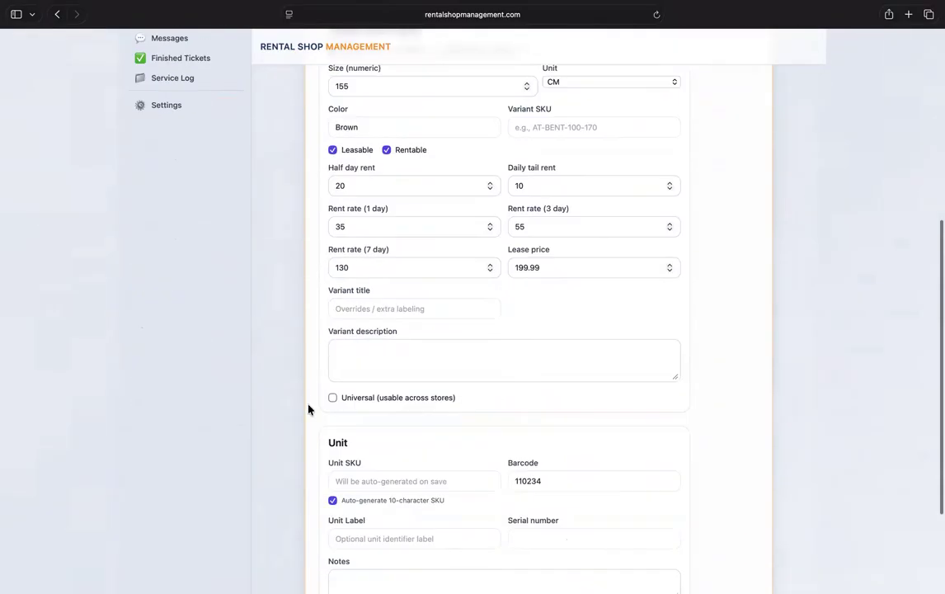
scroll(308, 409, "down", 3)
left_click(335, 548)
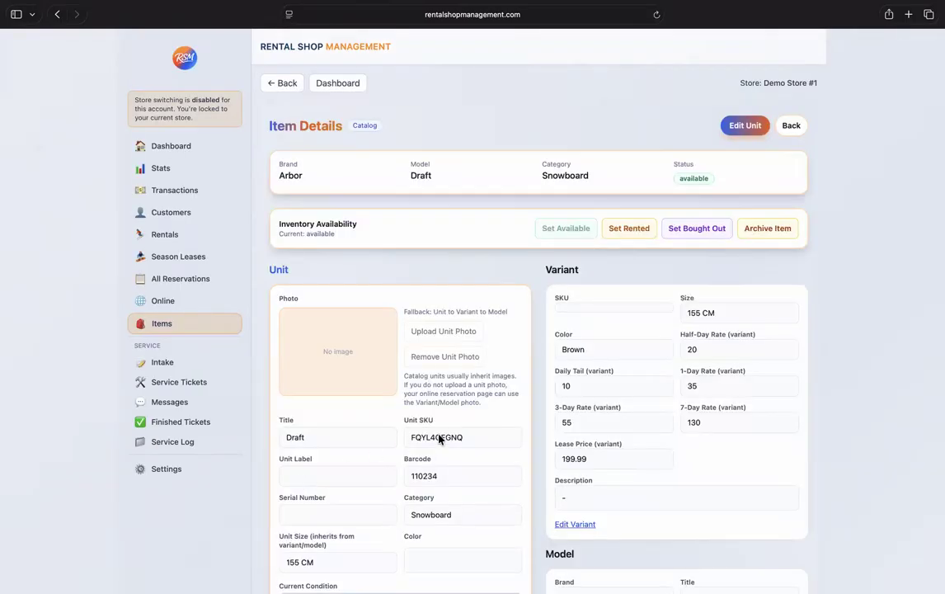
- Examine the saved item's unit, variant and model details down to its condition timeline and history
scroll(470, 381, "down", 2)
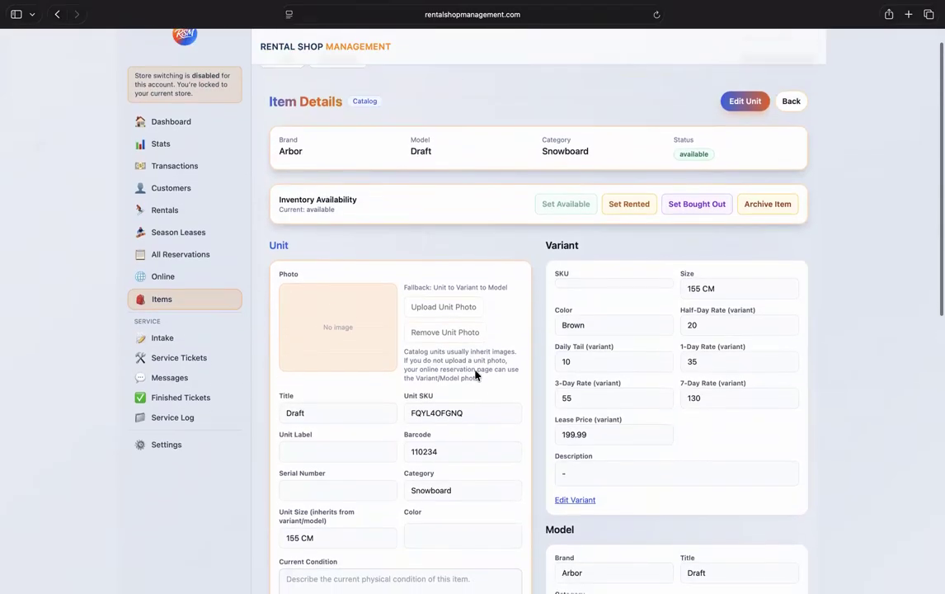
scroll(475, 371, "up", 1)
scroll(318, 256, "down", 5)
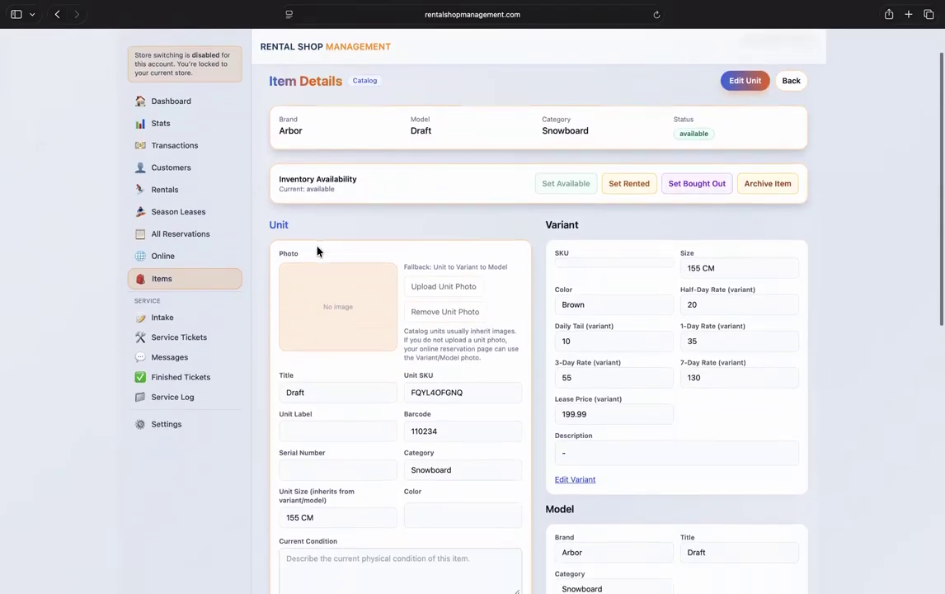
scroll(329, 363, "down", 4)
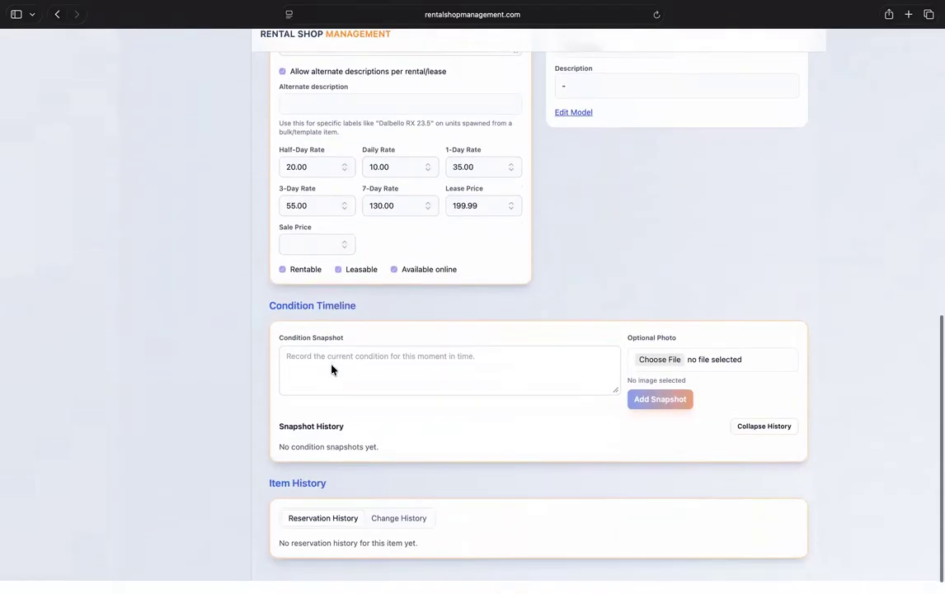
- Open the Arbor Draft unit for editing, check its title and unit SKU fields, and save the unit
scroll(332, 369, "up", 10)
left_click(746, 128)
scroll(470, 275, "down", 4)
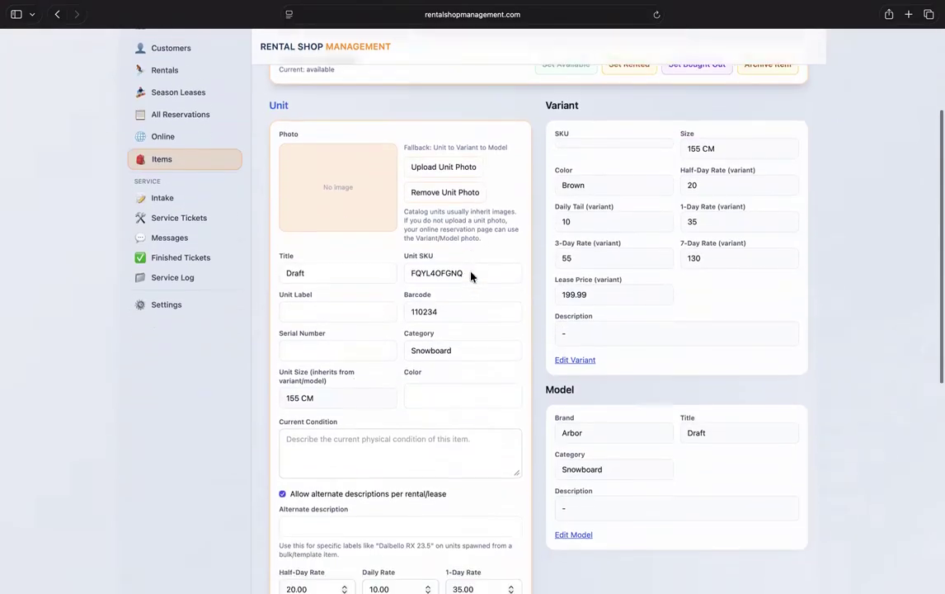
left_click(359, 240)
left_click(460, 231)
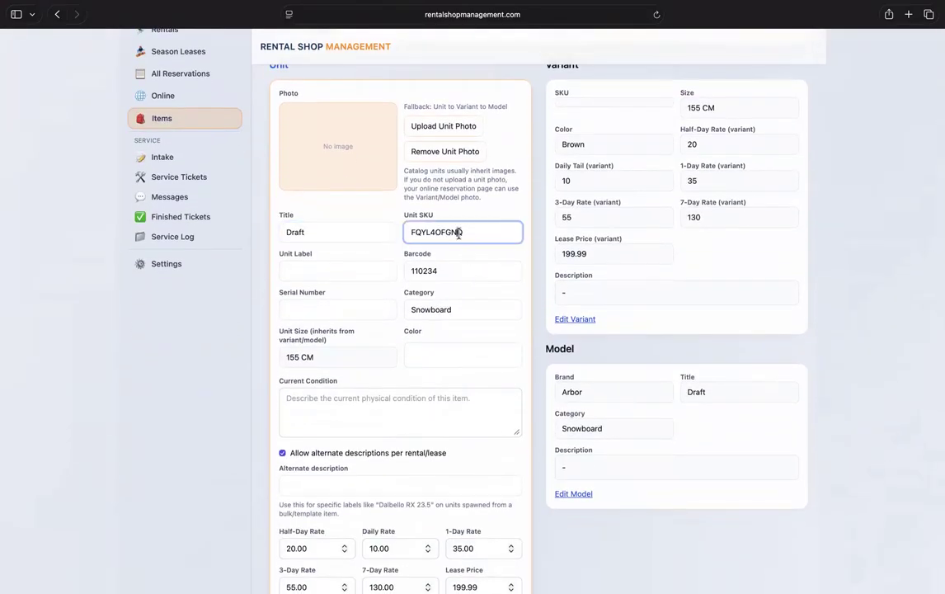
scroll(460, 232, "up", 3)
left_click(743, 78)
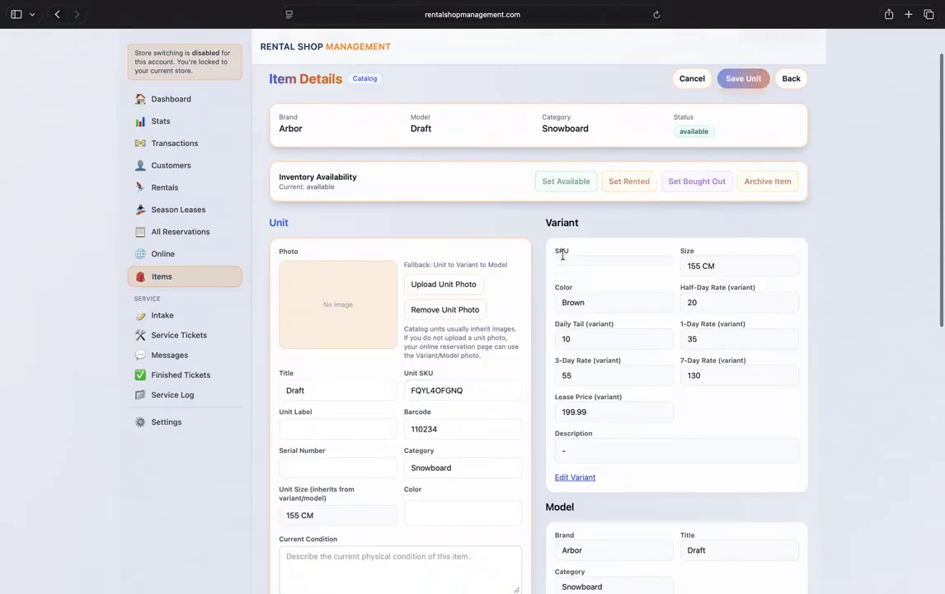
- View the edit form of the item's brown 155 CM variant and return to the item details
scroll(625, 314, "down", 2)
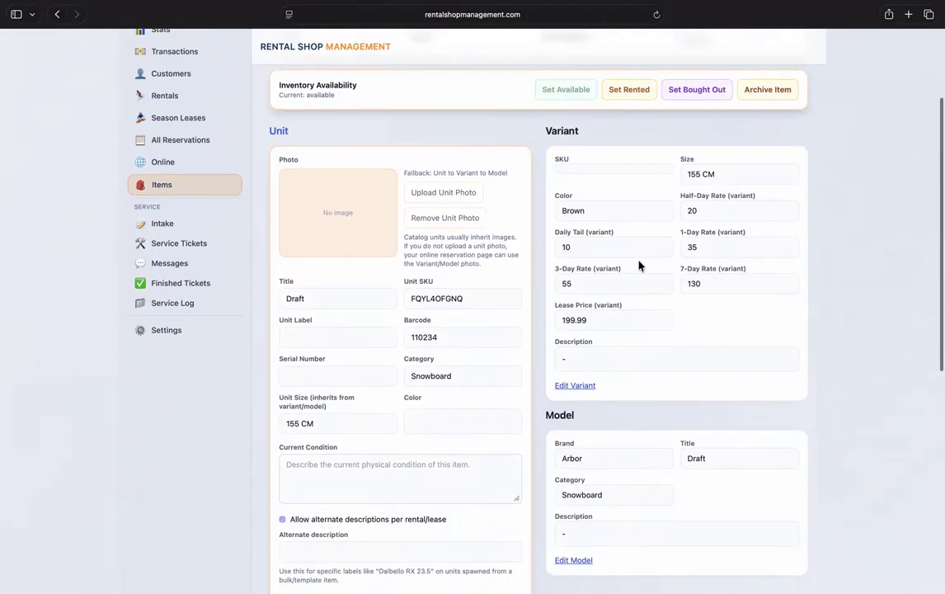
left_click(569, 386)
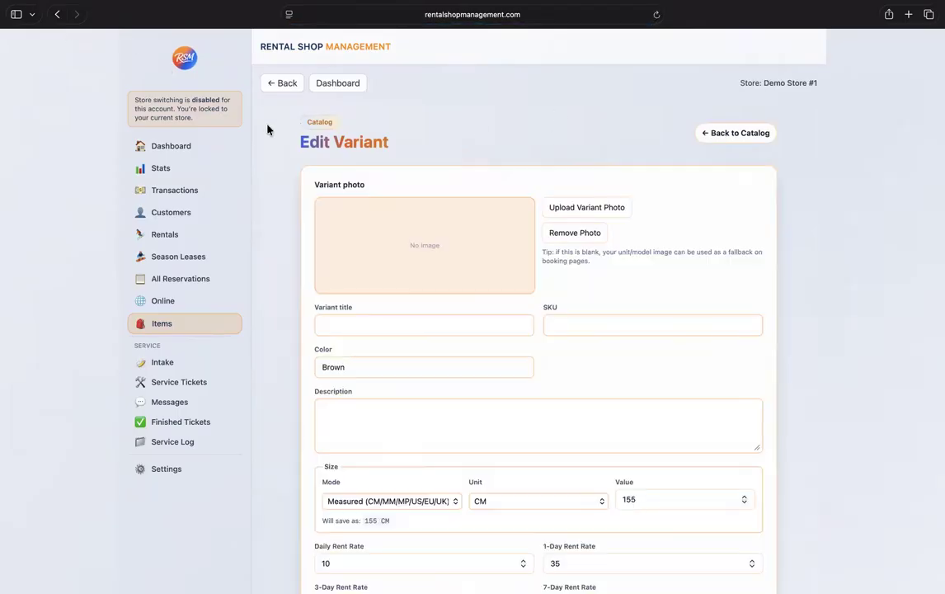
left_click(281, 83)
- Review the unit's details and rates, and activate the empty condition snapshot field in the condition timeline
scroll(413, 274, "down", 10)
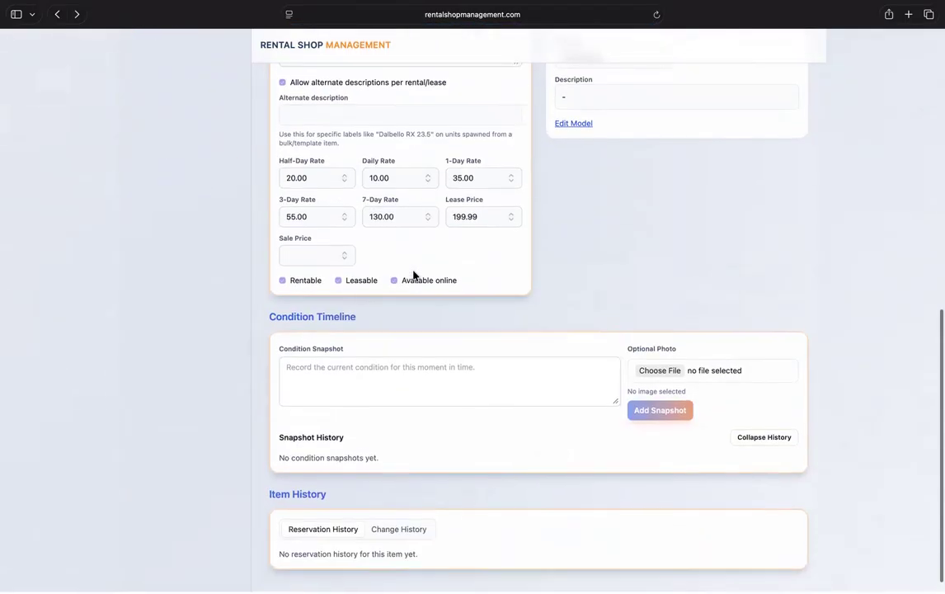
scroll(413, 275, "up", 6)
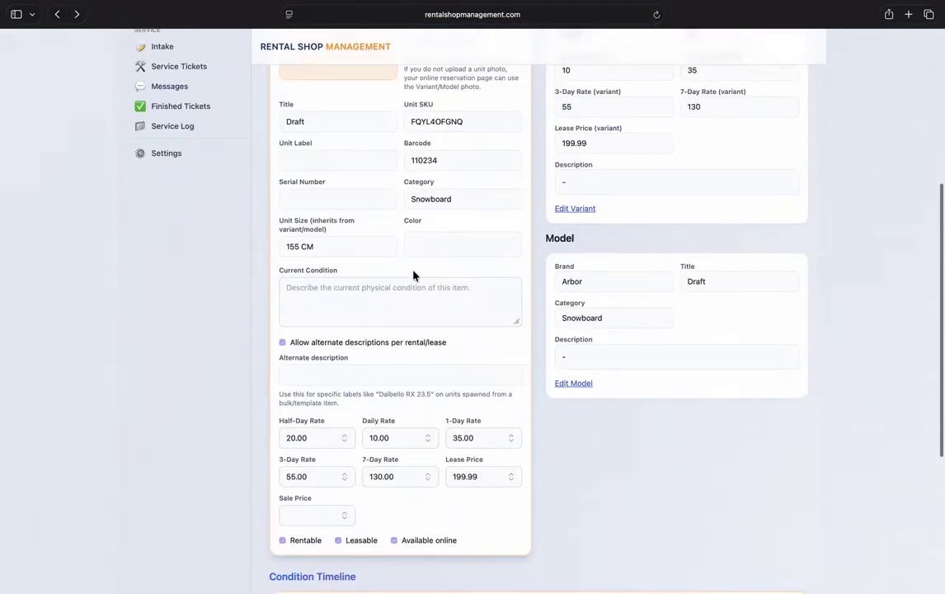
scroll(413, 274, "down", 6)
left_click(339, 368)
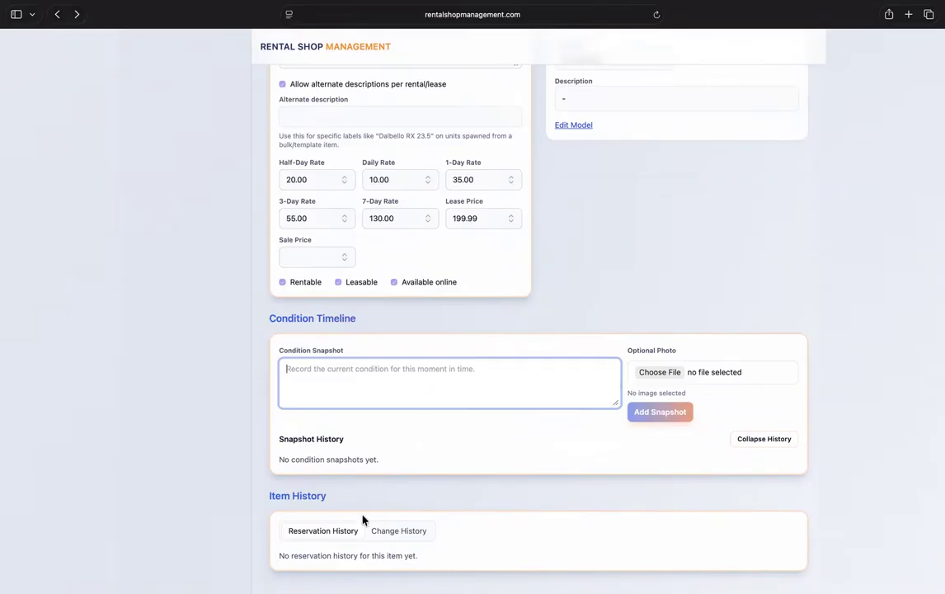
- Examine the item's change history and reservation history, and return to the start of the item details
left_click(386, 536)
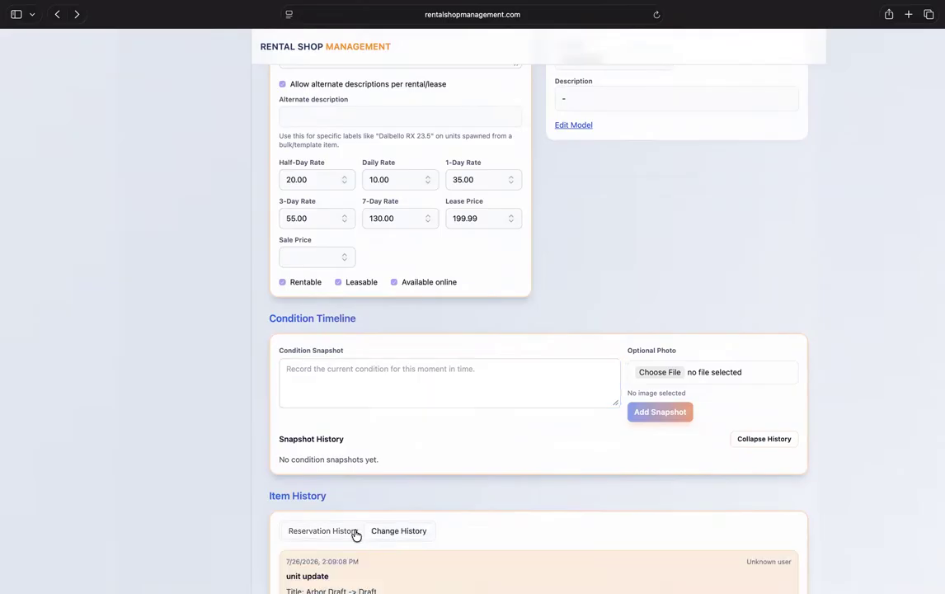
scroll(333, 530, "down", 1)
left_click(331, 490)
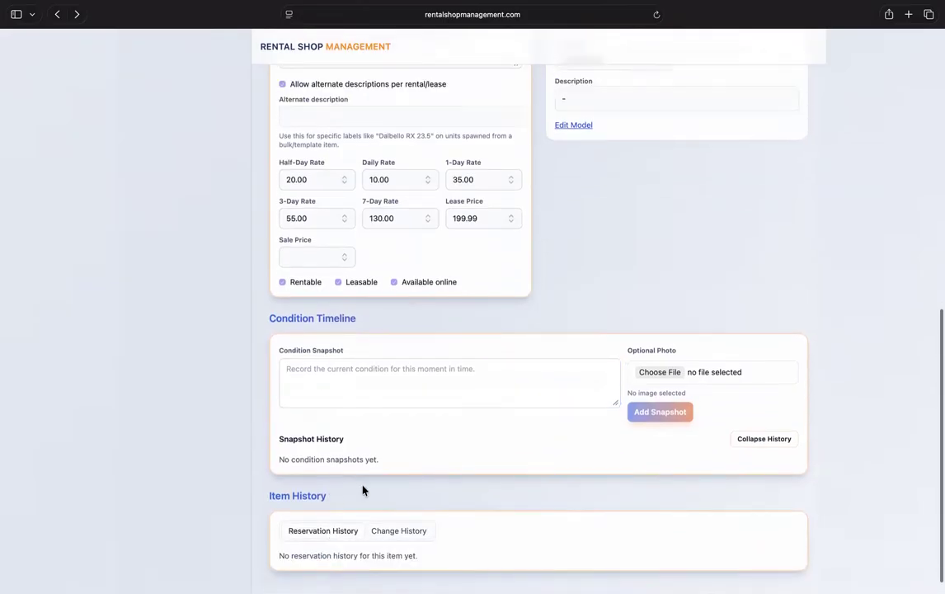
left_click(401, 530)
scroll(403, 519, "down", 1)
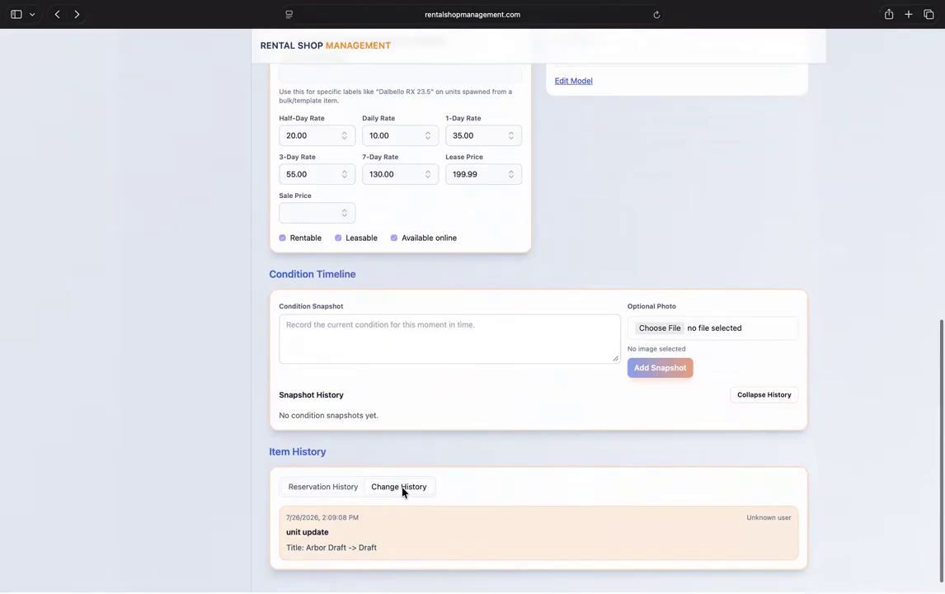
left_click(323, 489)
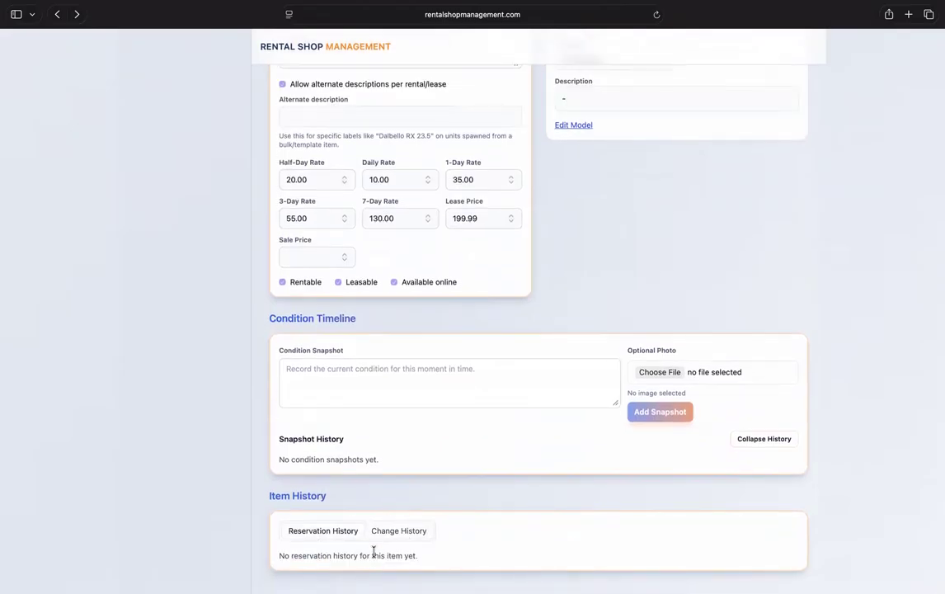
scroll(388, 502, "up", 10)
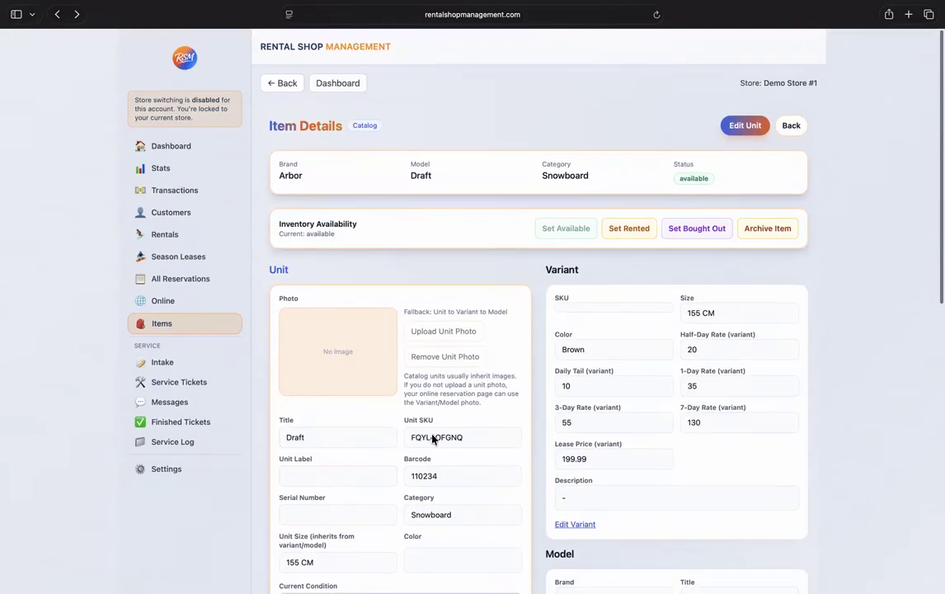